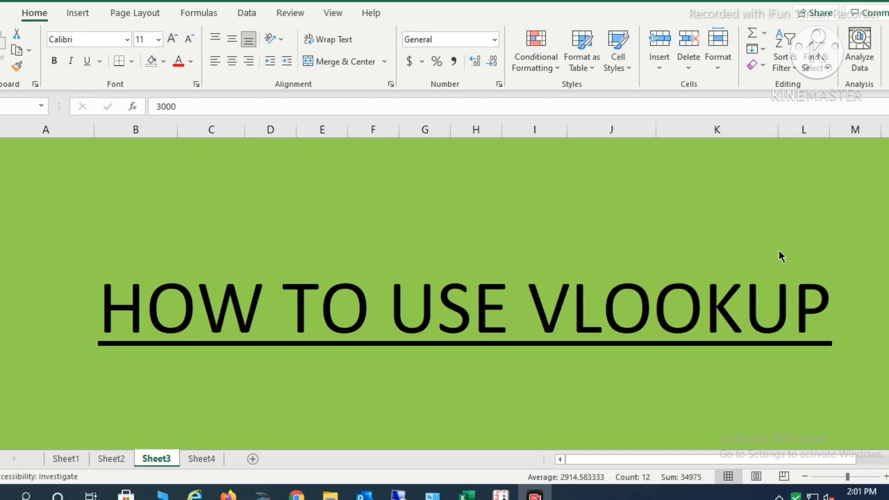
Examine the April, May and June salary tables on Sheet3, including their titles and column headers.
scroll(779, 251, "up", 1)
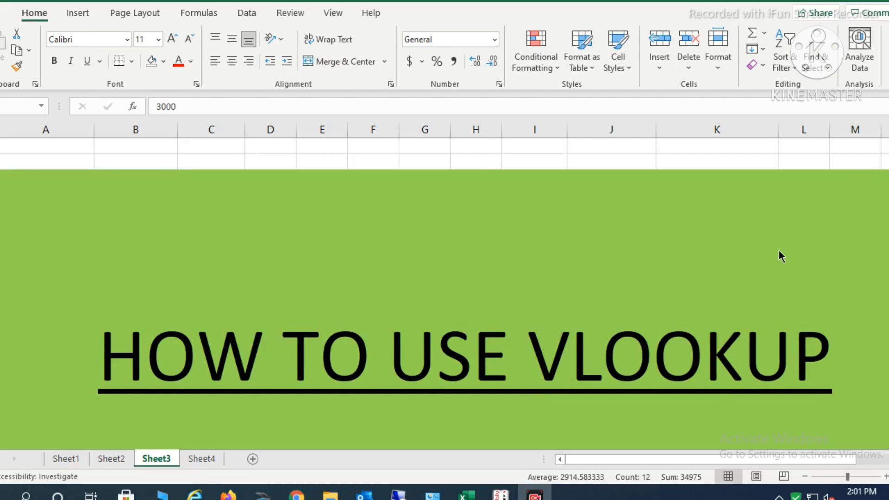
scroll(779, 251, "up", 7)
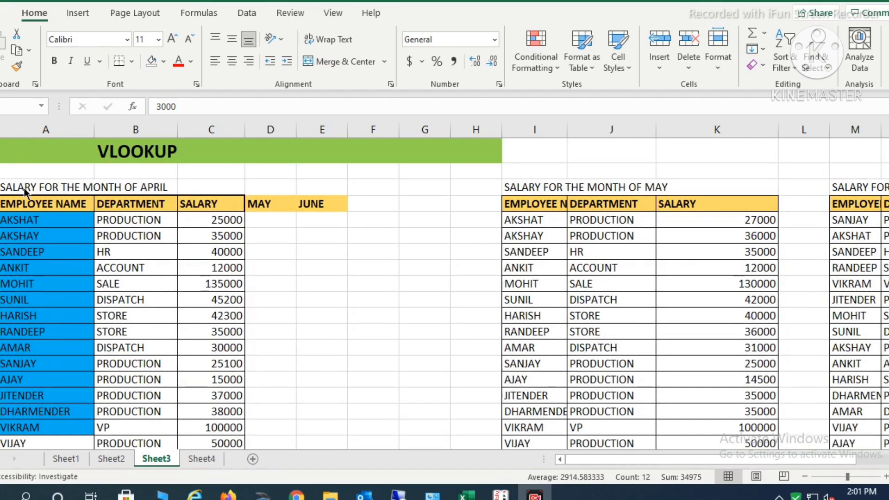
left_click(8, 188)
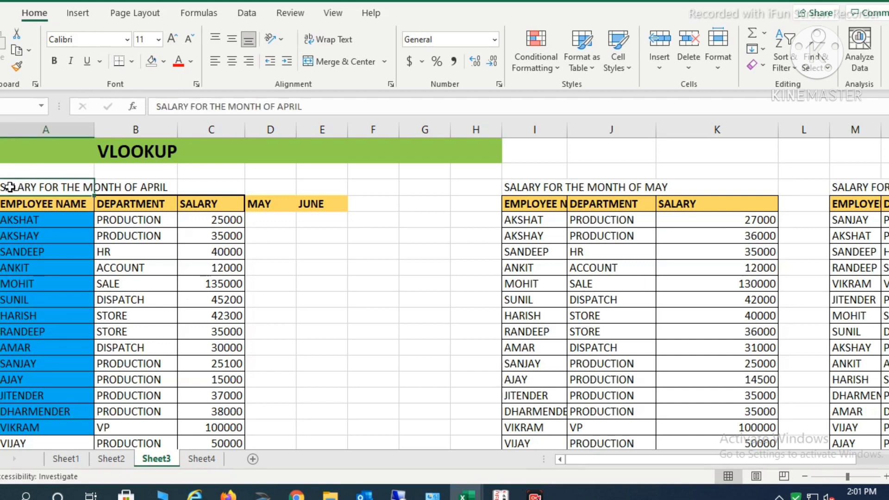
left_click_drag(76, 187, 143, 187)
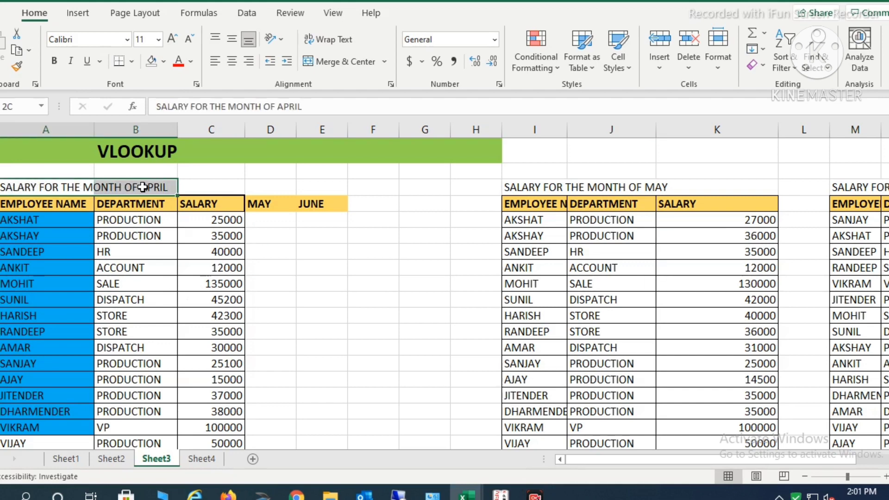
left_click(75, 206)
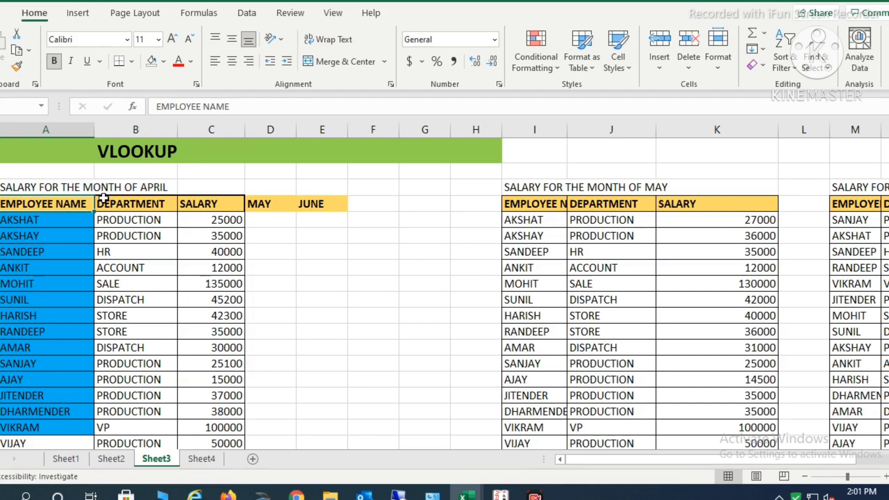
left_click(119, 198)
left_click(190, 199)
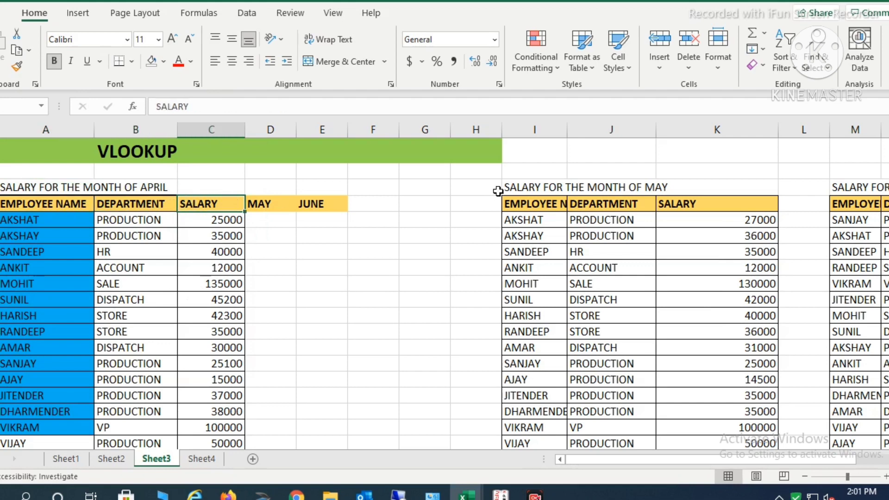
left_click(532, 203)
left_click(597, 204)
left_click(671, 204)
left_click(845, 202)
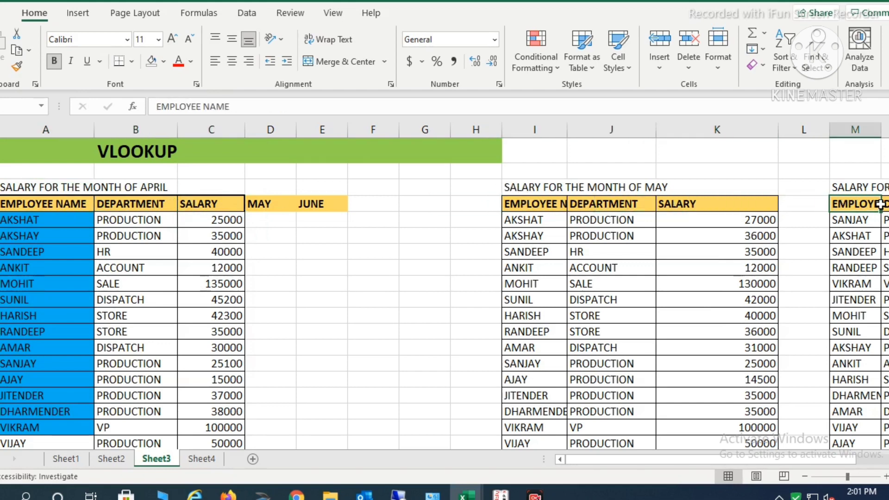
left_click(885, 204)
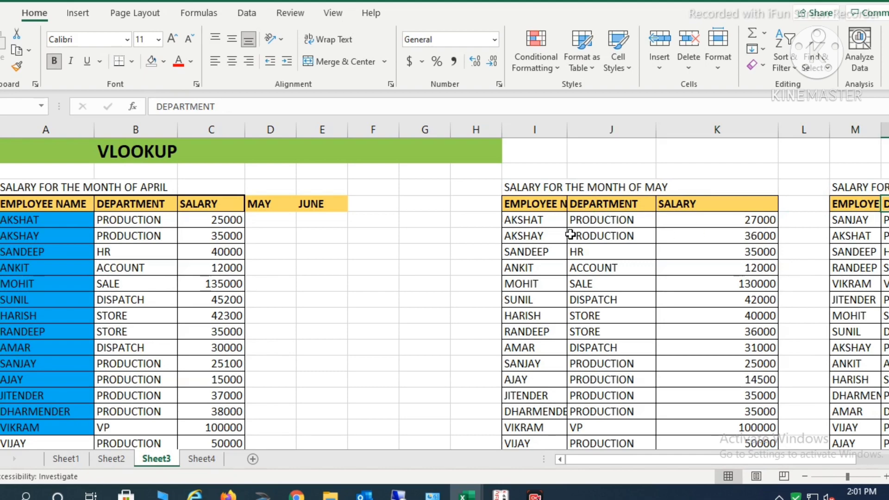
left_click(112, 186)
left_click(519, 187)
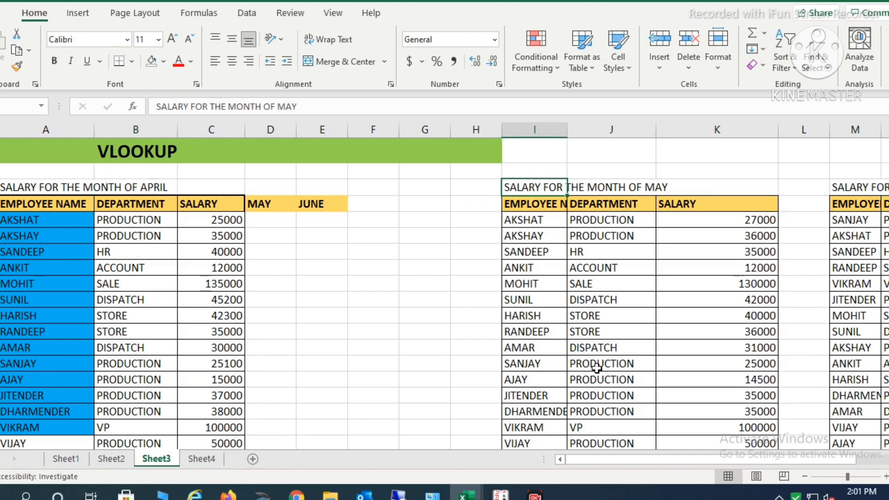
left_click_drag(674, 459, 713, 459)
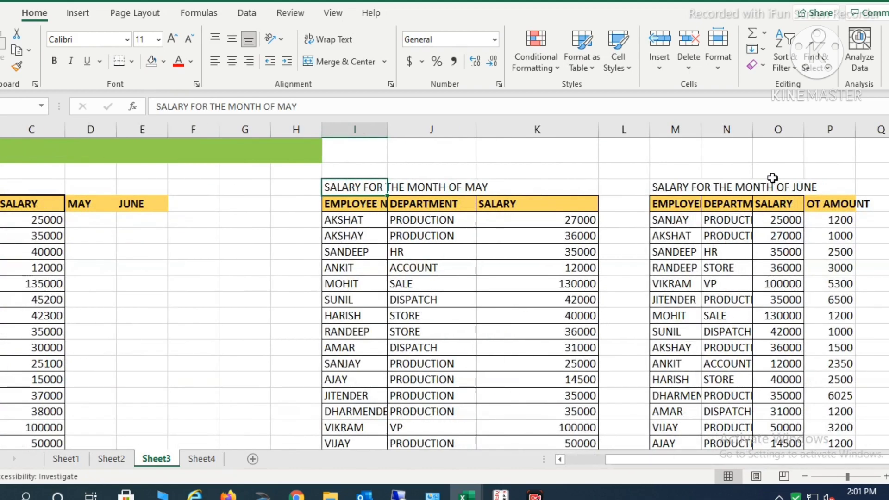
left_click(763, 188)
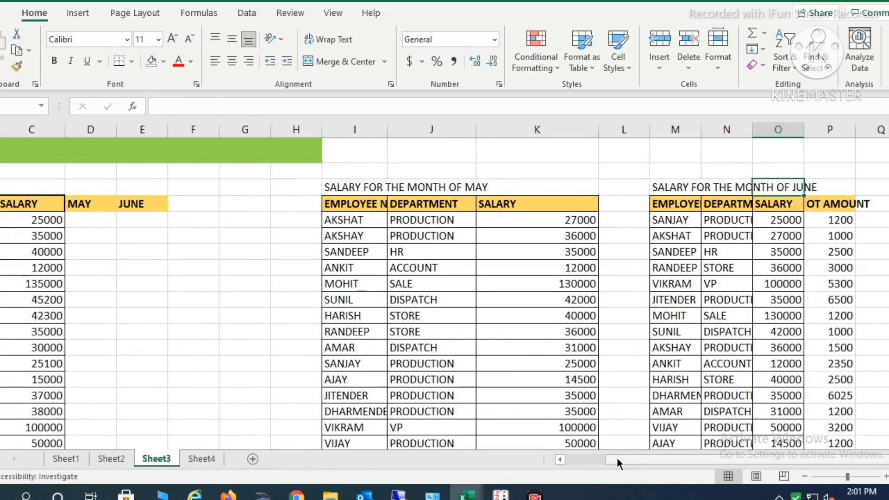
left_click_drag(617, 458, 552, 460)
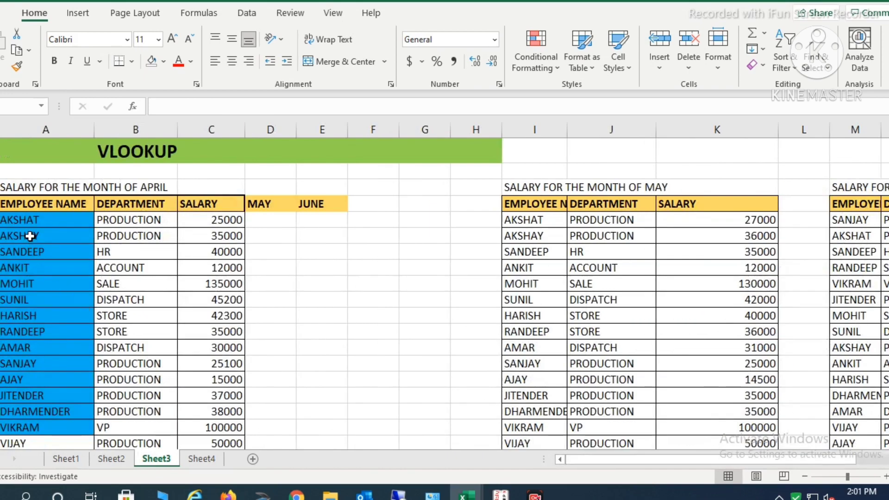
Check the first employee's salary in the May table and enter 27000 in that employee's May cell, D5.
left_click(38, 220)
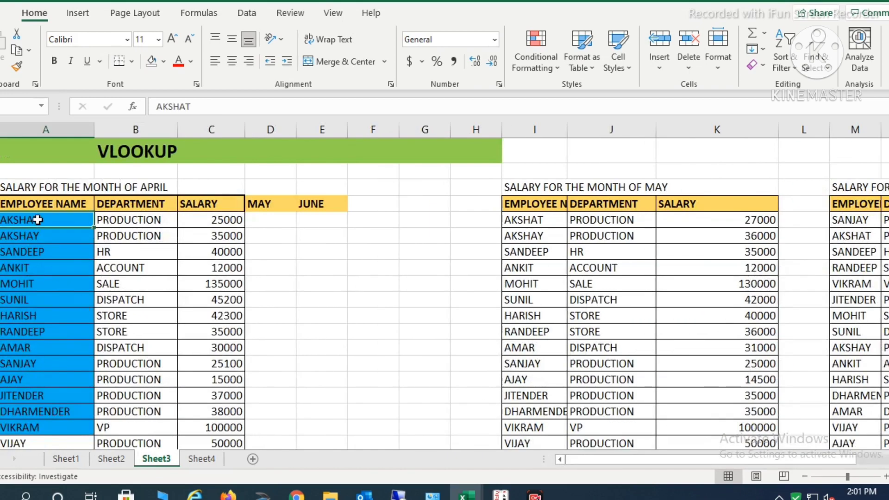
left_click(210, 218, "ctrl")
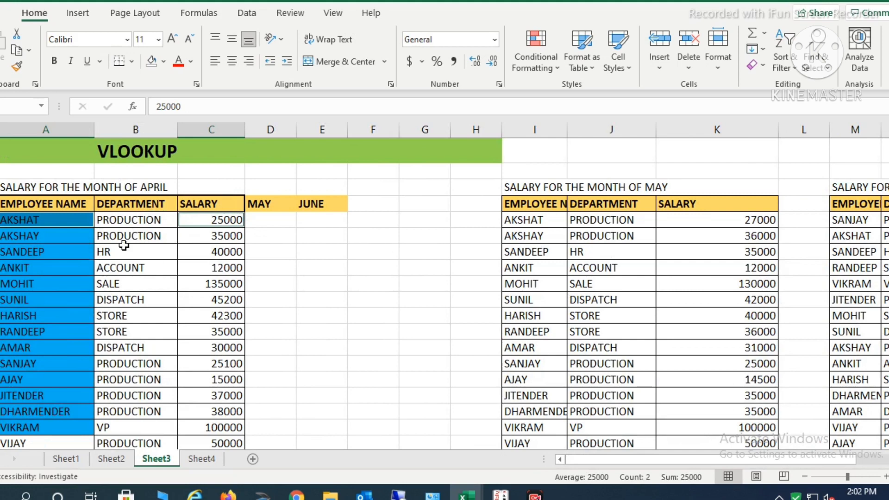
left_click(574, 224)
left_click(554, 218)
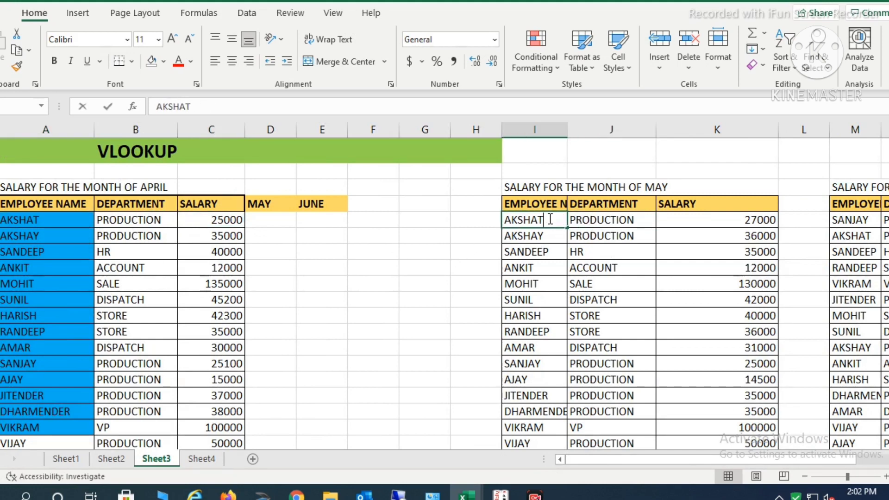
left_click(740, 220)
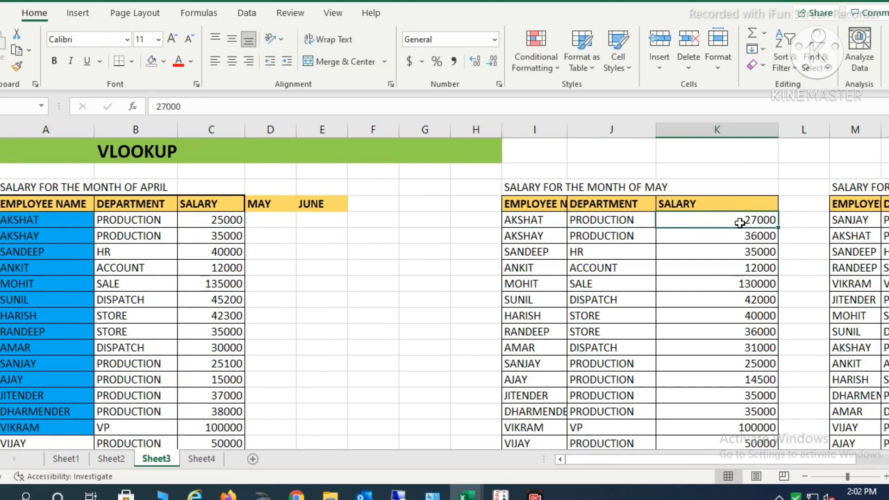
left_click(274, 223)
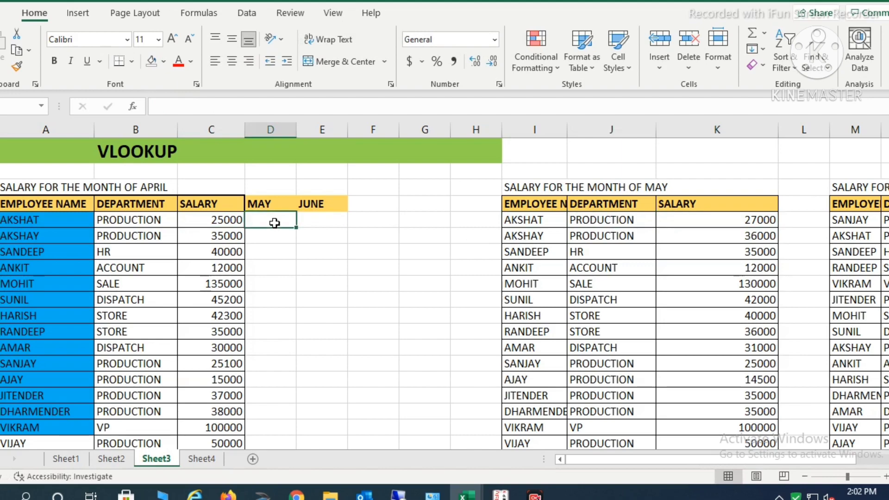
type("2")
Look up the first employee in the June table and enter 27000 in that employee's June cell, E5.
key("Right")
key("Right")
key("Right")
key("Right")
key("Right")
key("Right")
key("Right")
key("Right")
key("Right")
key("Right")
key("Right")
key("Right")
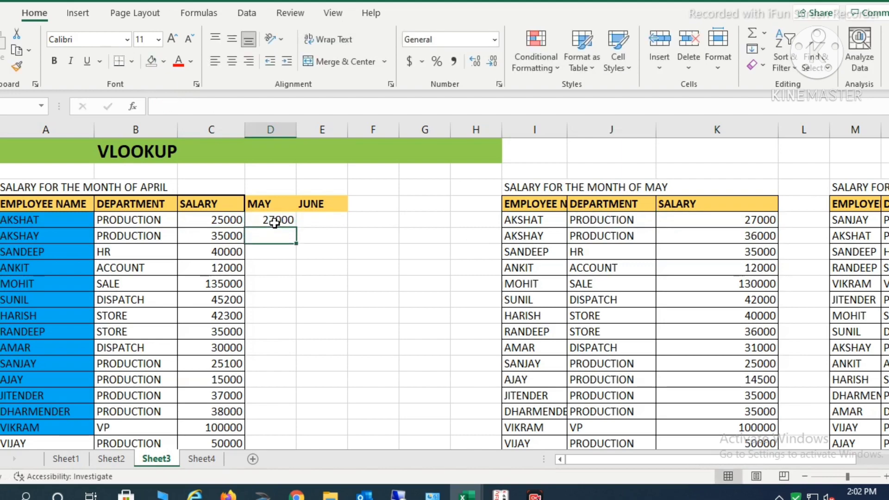
key("Right")
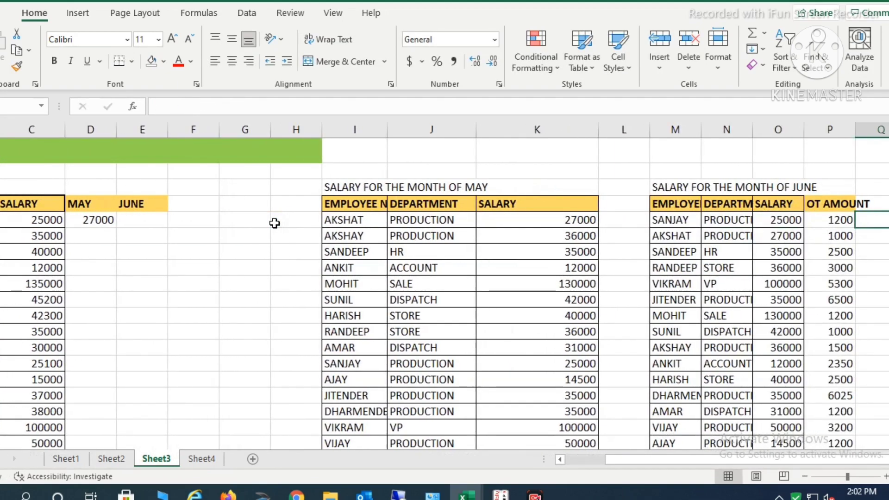
key("Down")
key("Left")
key("Left")
key("Left")
key("Left")
key("Left")
key("Left")
key("Left")
key("Left")
key("Left")
key("Left")
key("Left")
key("Left")
key("Left")
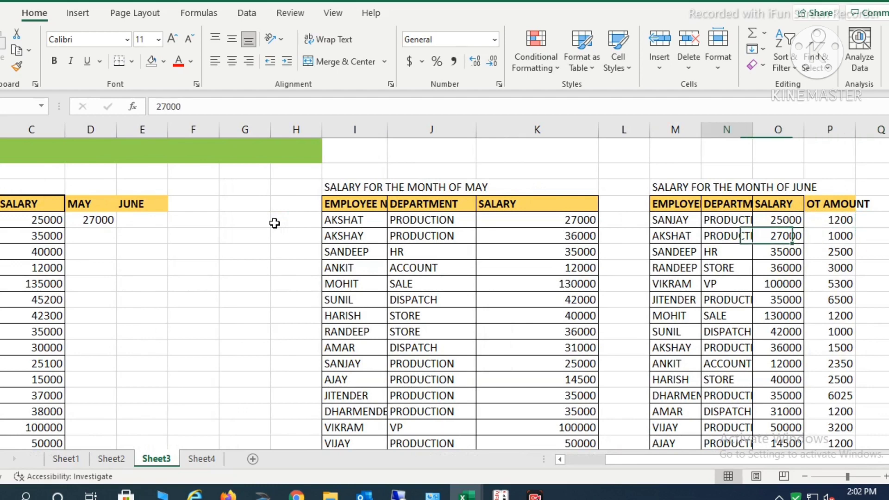
key("Up")
key("Right")
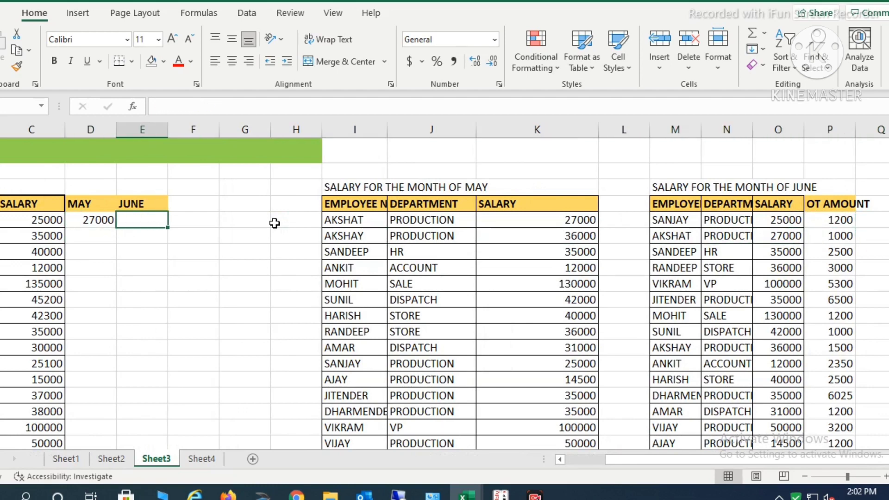
type("27000")
key("Return")
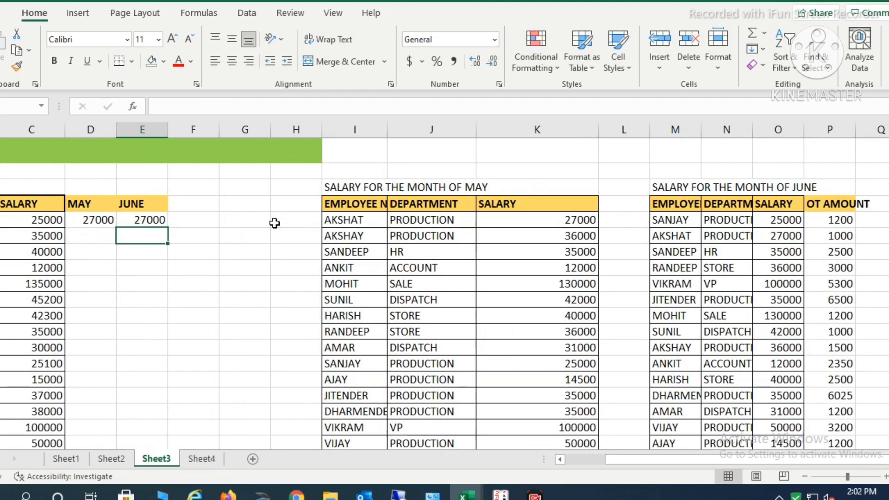
Clear the manually entered May and June salaries from D5:E5 in the April table.
scroll(508, 358, "up", 2, "ctrl")
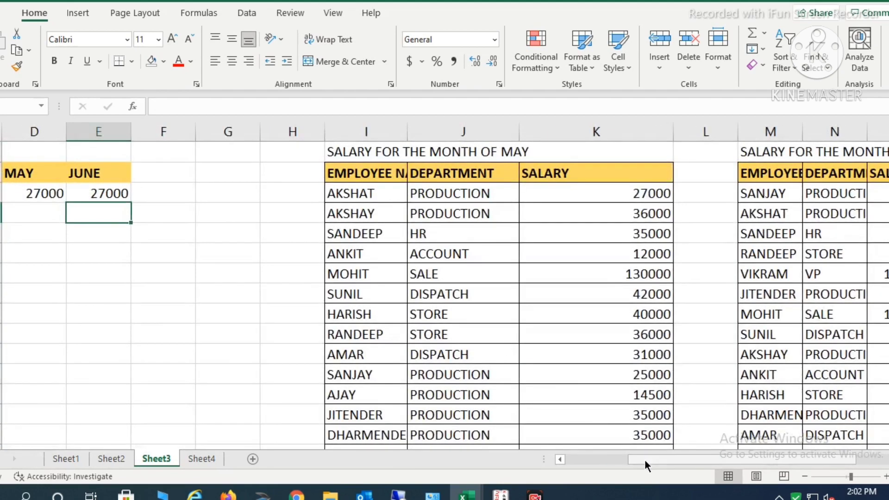
left_click_drag(645, 460, 529, 466)
left_click_drag(352, 194, 427, 192)
key("Delete")
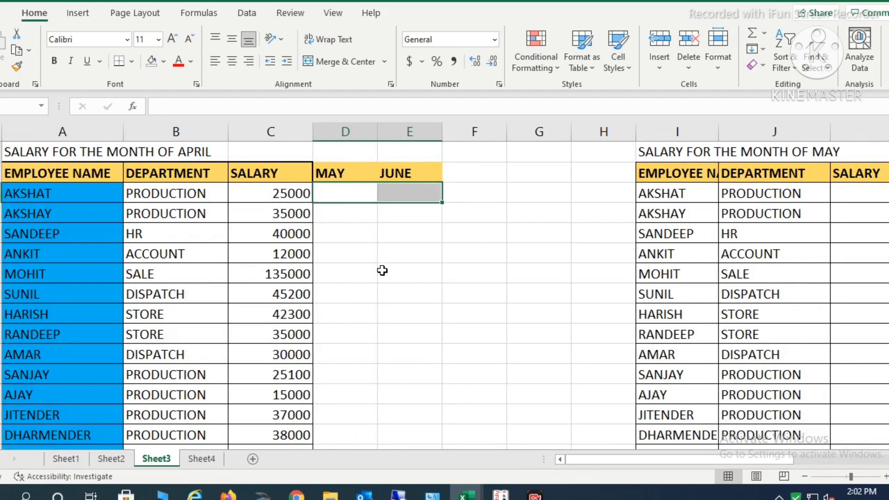
key("shift+Left")
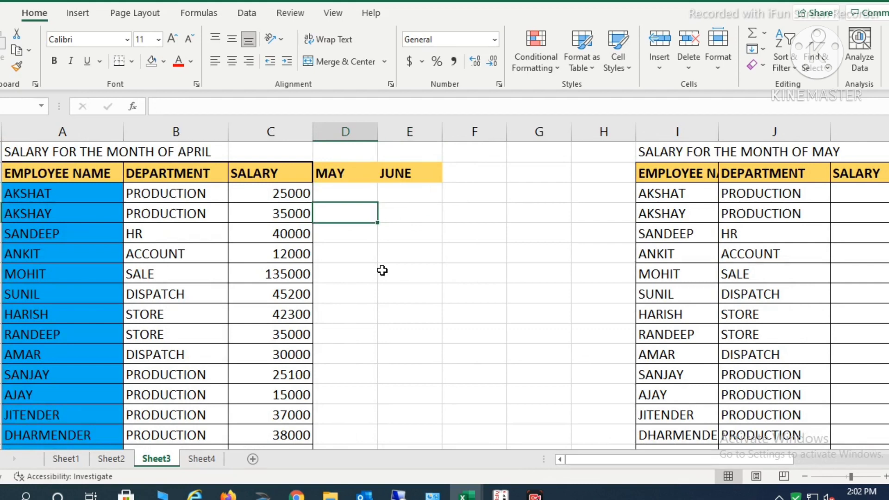
type("-")
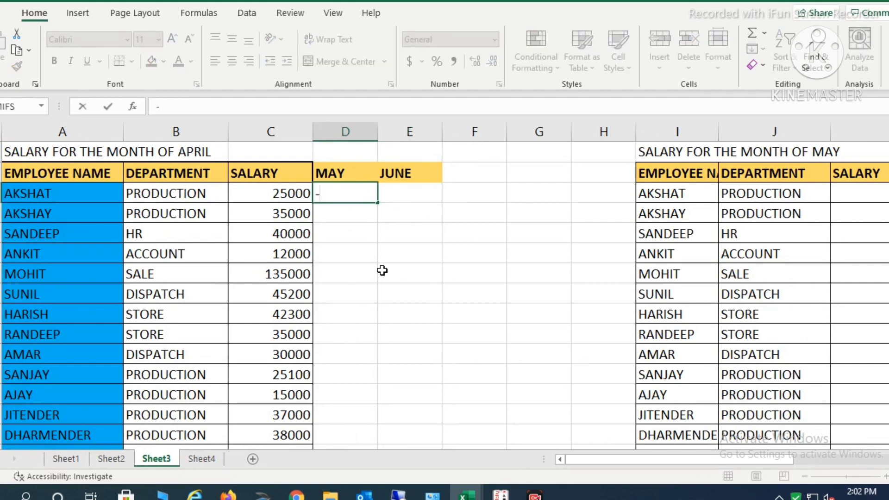
key("Escape")
type("=")
key("Escape")
scroll(406, 332, "up", 1)
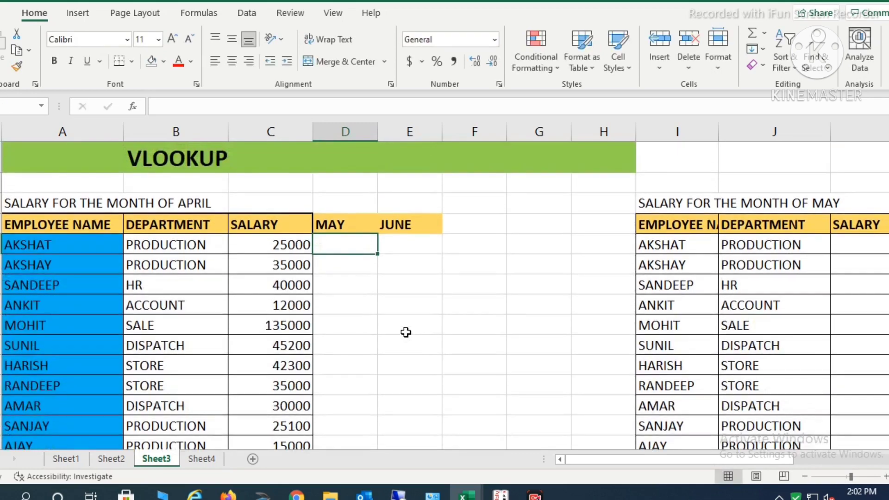
Start a VLOOKUP formula in May cell D5 with the April table's employee names A5:A19 as the lookup value.
scroll(406, 336, "up", 2)
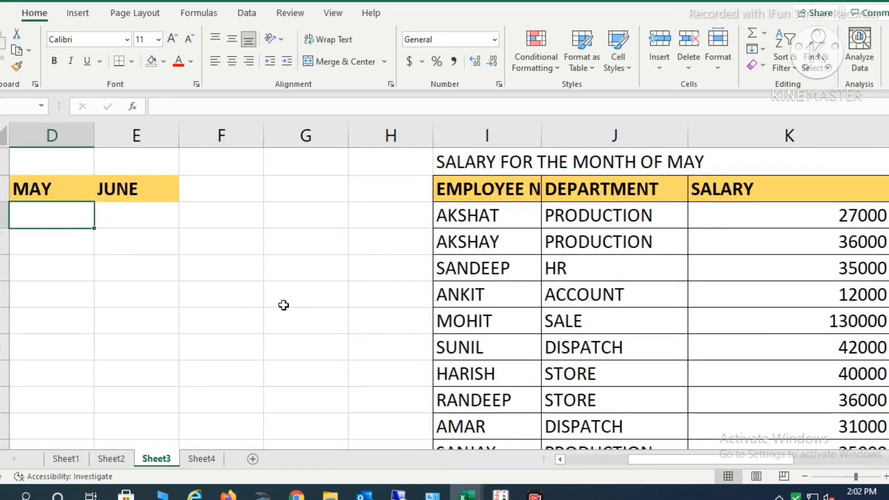
key("Left")
scroll(284, 305, "left", 2)
key("Right")
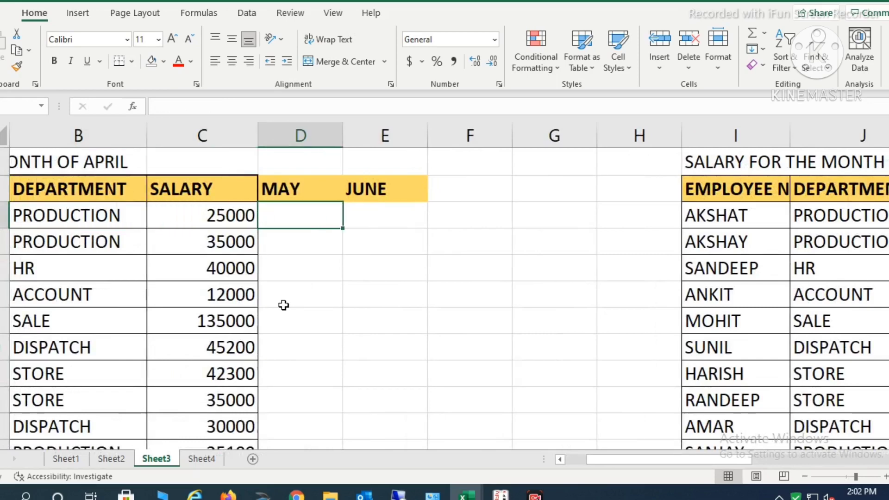
type("=")
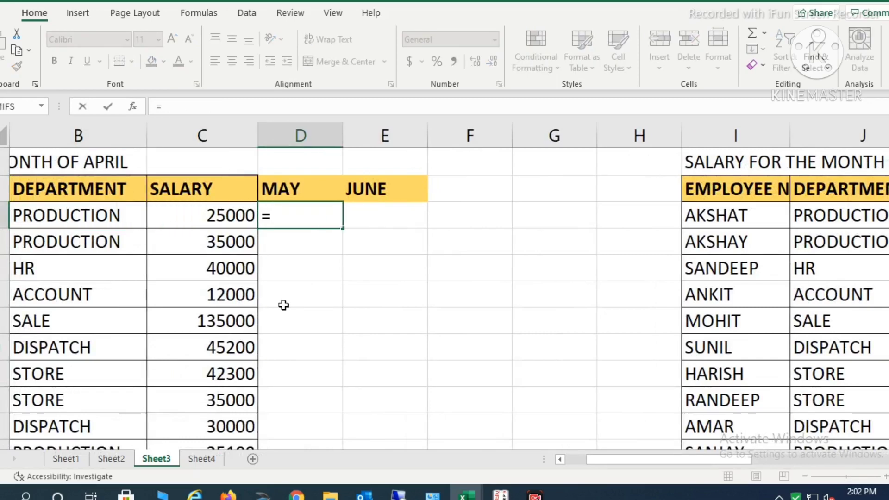
type("vlooku")
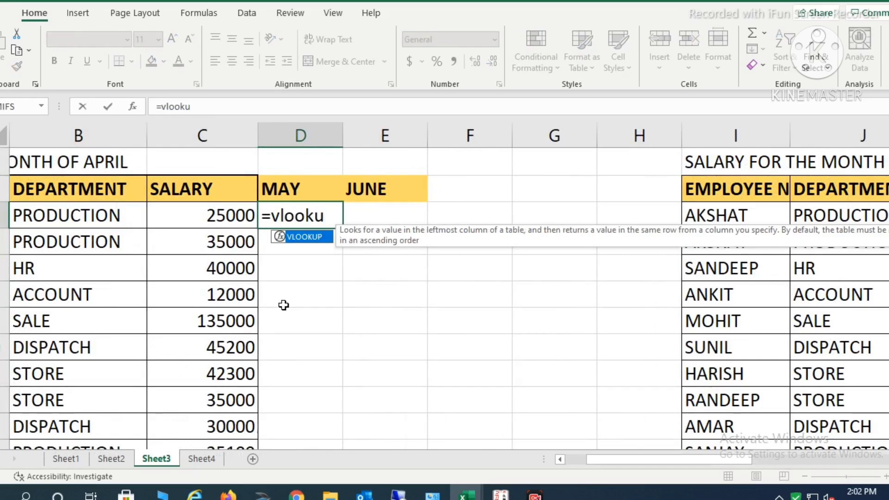
type("p(")
key("Left")
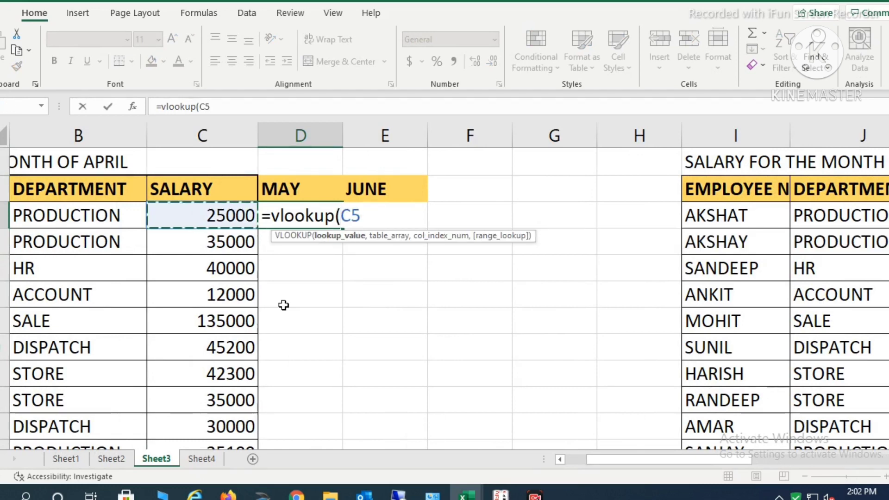
key("Left")
key("Left")
key("shift+Down")
key("shift+Down")
key("shift+Down")
key("shift+Down")
key("shift+Down")
key("shift+Down")
key("shift+Down")
key("shift+Down")
key("shift+Down")
key("shift+Down")
key("shift+Down")
key("shift+Down")
key("shift+Down")
key("shift+Down")
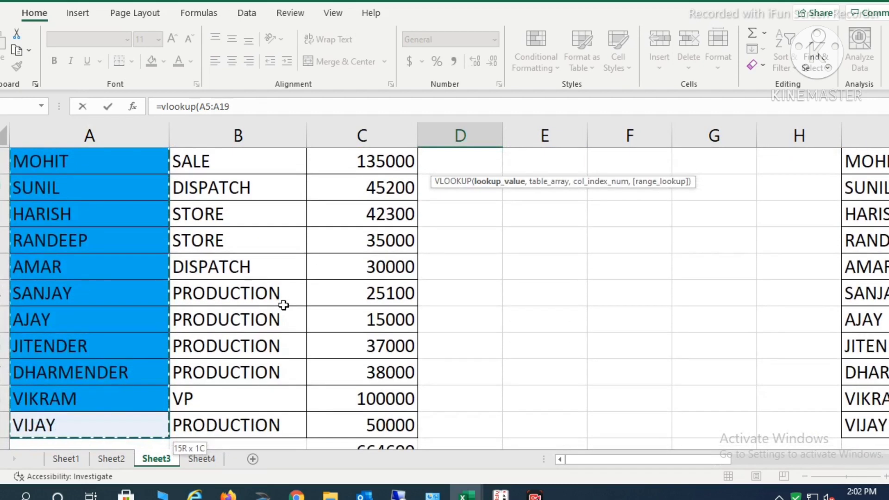
type(",")
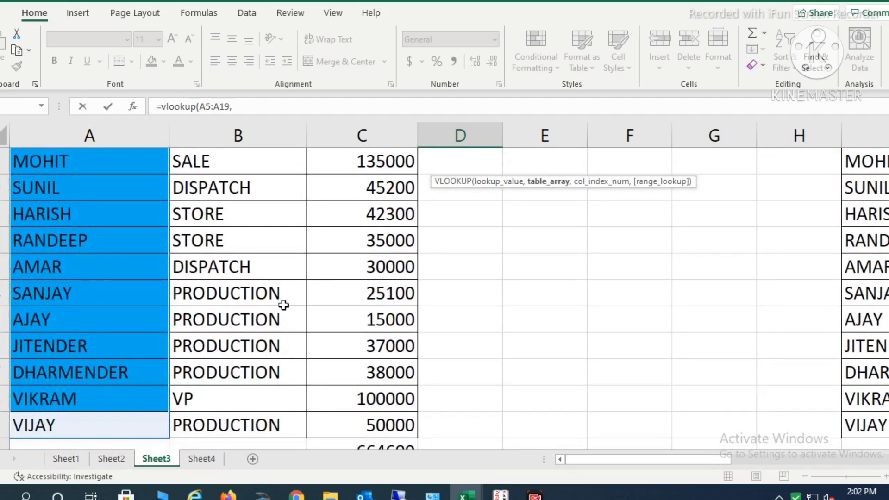
Set the table array of the D5 formula to the May salary table's data rows, I5:K19.
scroll(504, 321, "up", 2)
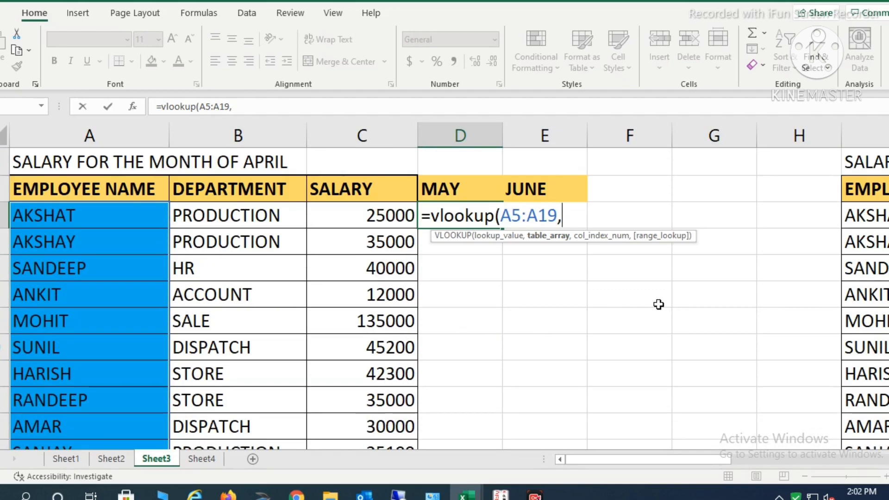
scroll(668, 305, "up", 1)
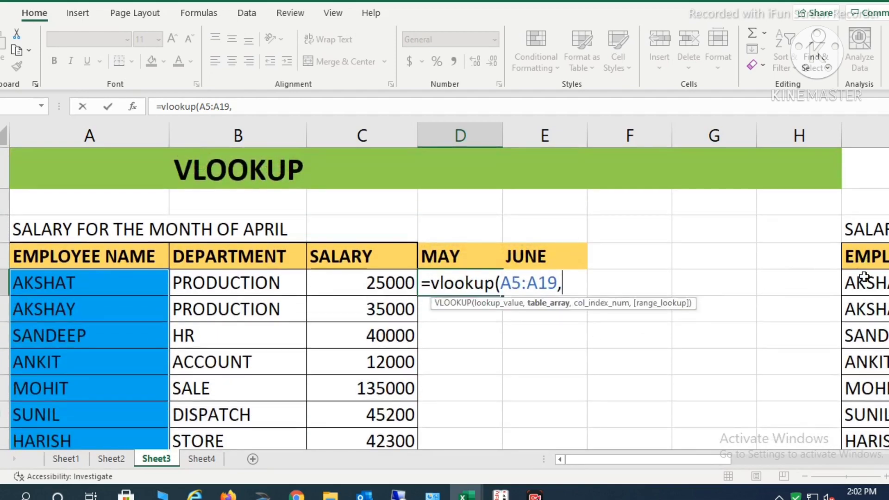
left_click(864, 280)
key("shift+Right")
key("shift+Right")
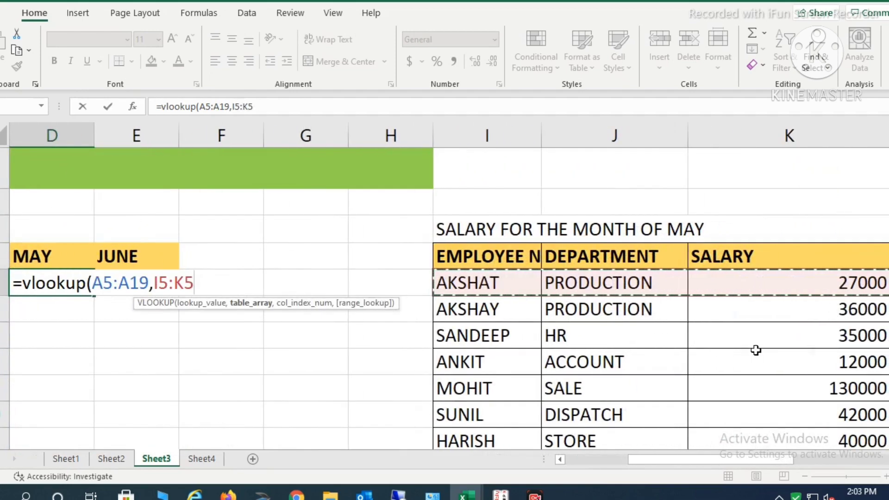
key("shift+Down")
key("shift+Down")
key("shift+Down")
key("shift+Down")
key("shift+Down")
key("shift+Down")
key("shift+Down")
key("shift+Down")
key("shift+Down")
key("shift+Down")
key("shift+Down")
key("shift+Down")
key("shift+Down")
key("shift+Down")
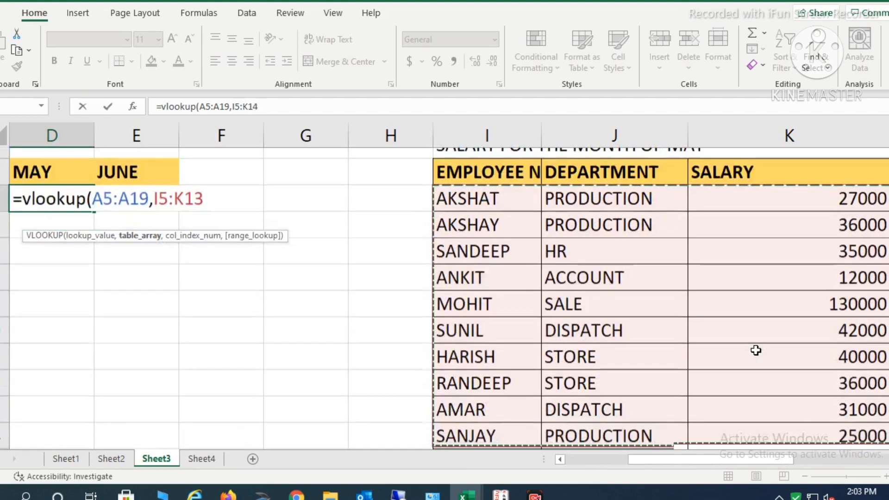
key("shift+Down")
key("shift+Up")
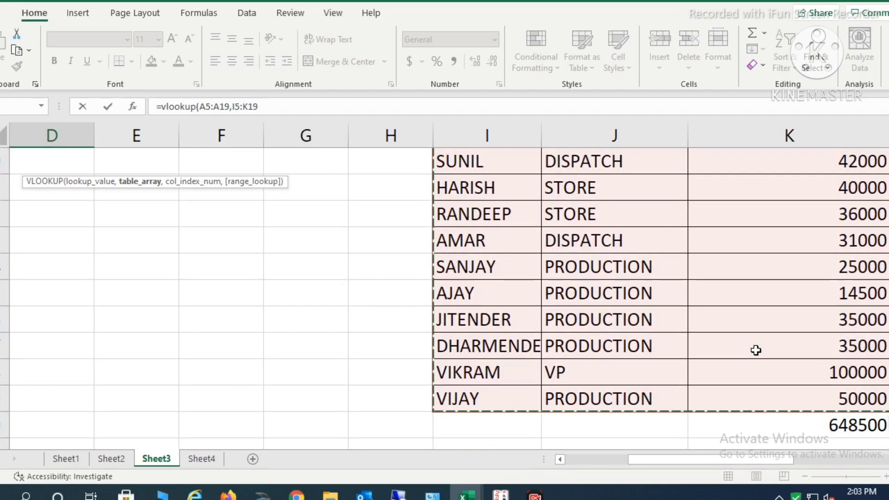
type(",")
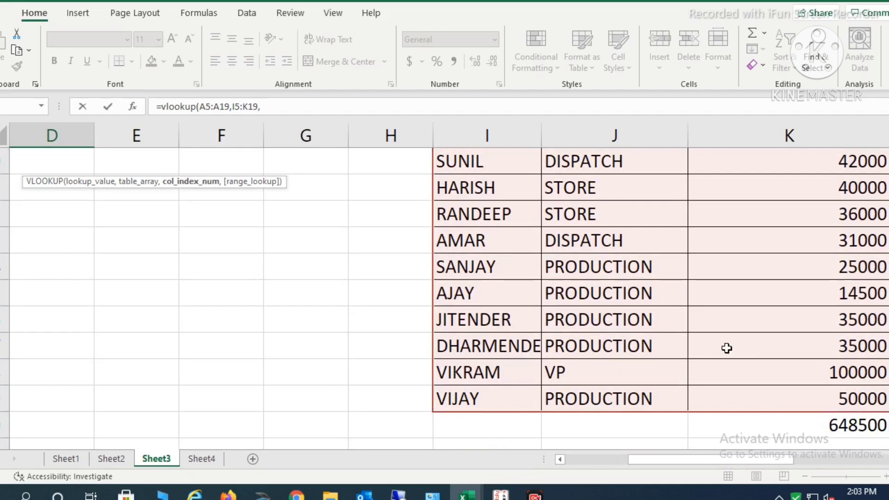
Complete the D5 VLOOKUP with column index 3 and range lookup 0, and enter the formula.
scroll(760, 347, "up", 3)
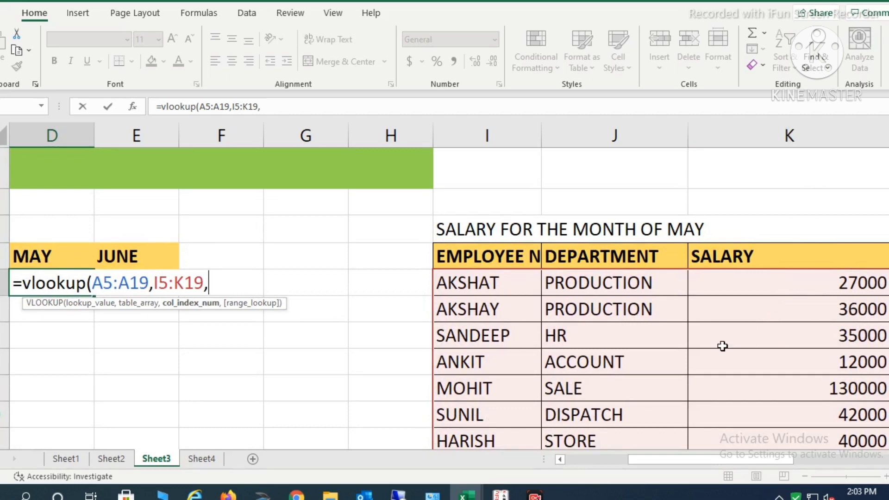
type("3,0")
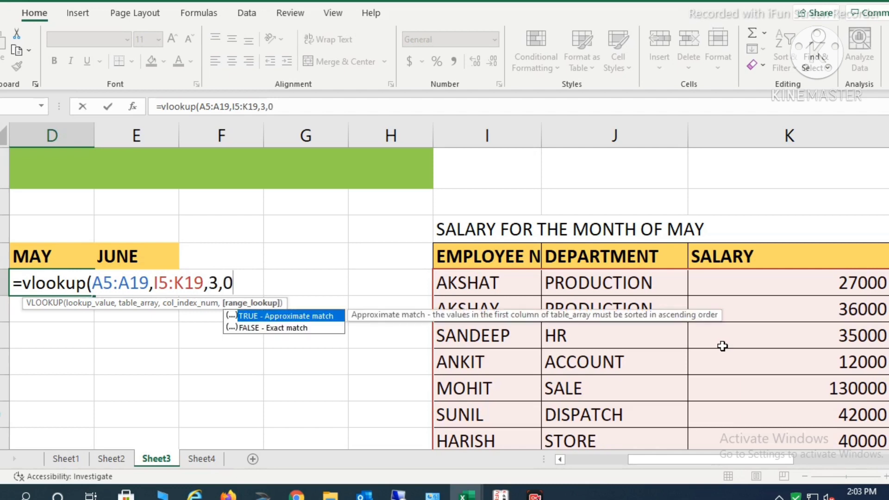
type(")")
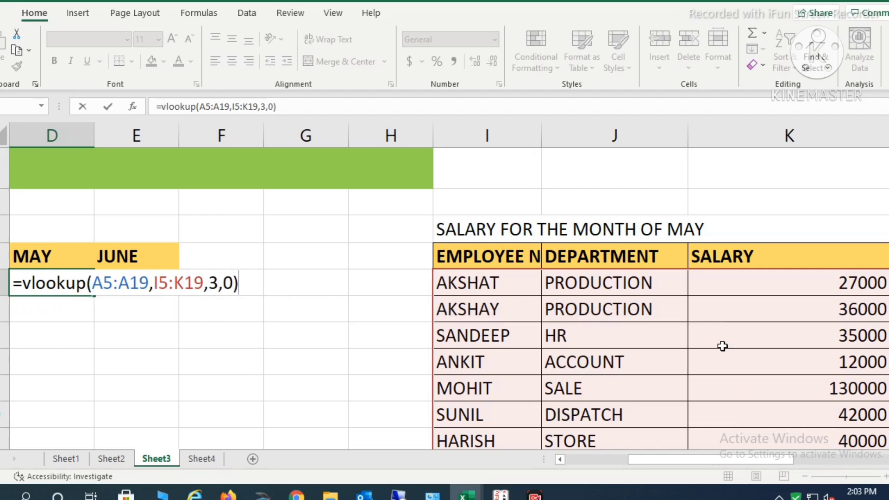
key("Return")
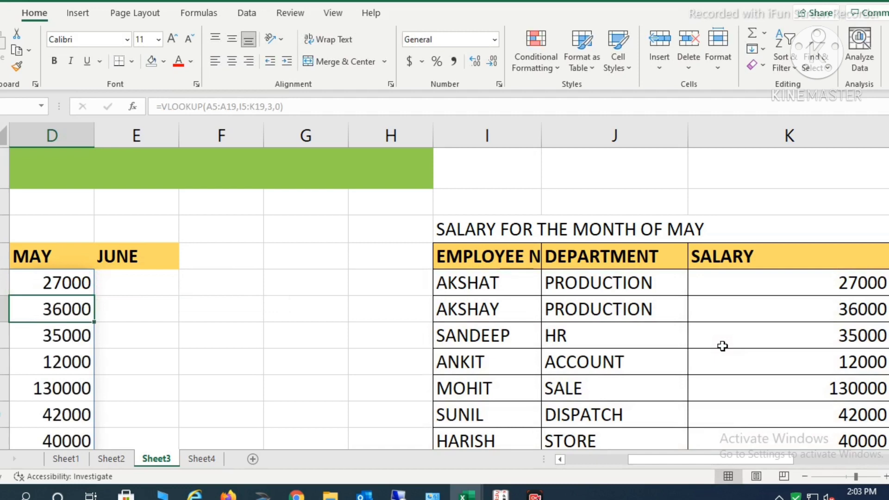
Review the arguments of the VLOOKUP formula in D5 against the April and May tables, leaving the formula as it is.
key("Up")
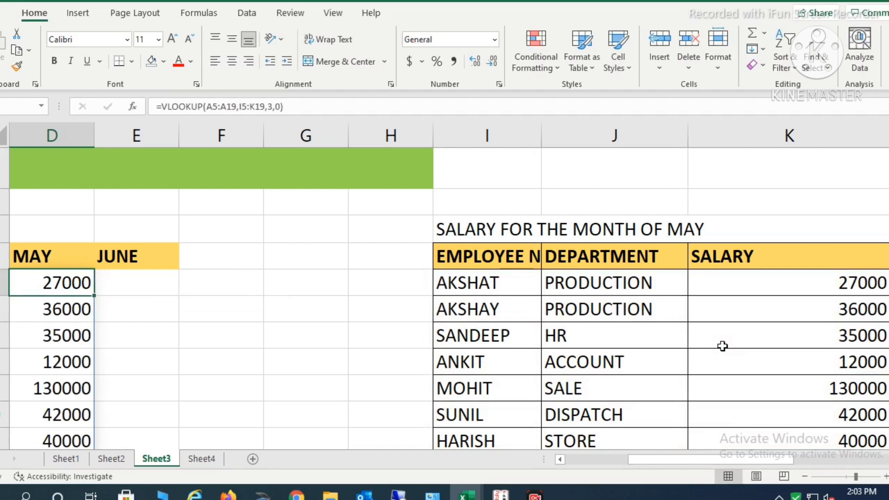
scroll(376, 295, "down", 1)
scroll(375, 296, "left", 1)
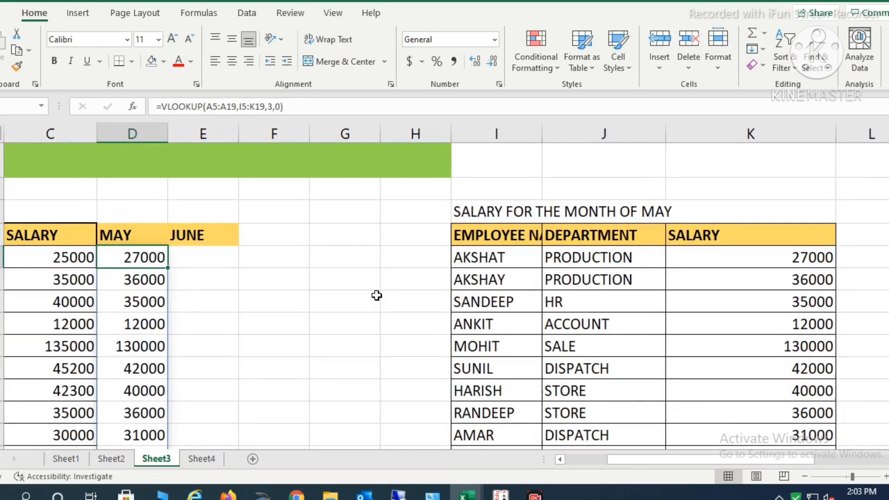
double_click(145, 256)
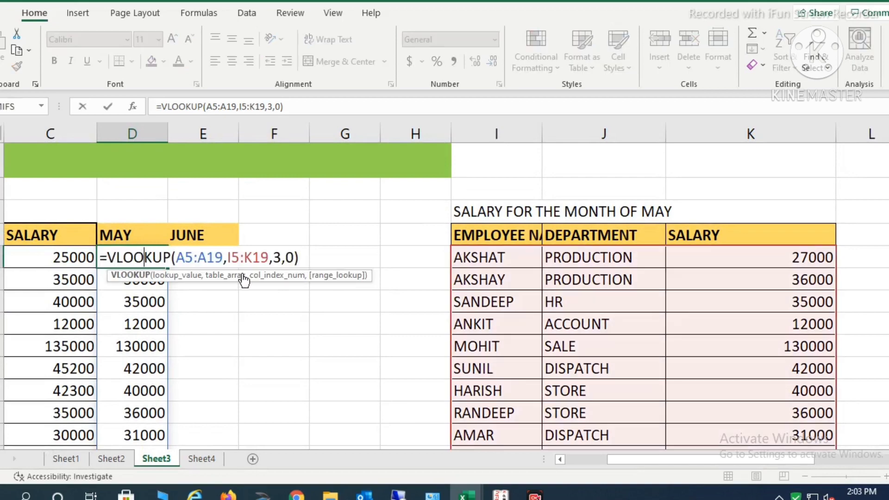
key("Escape")
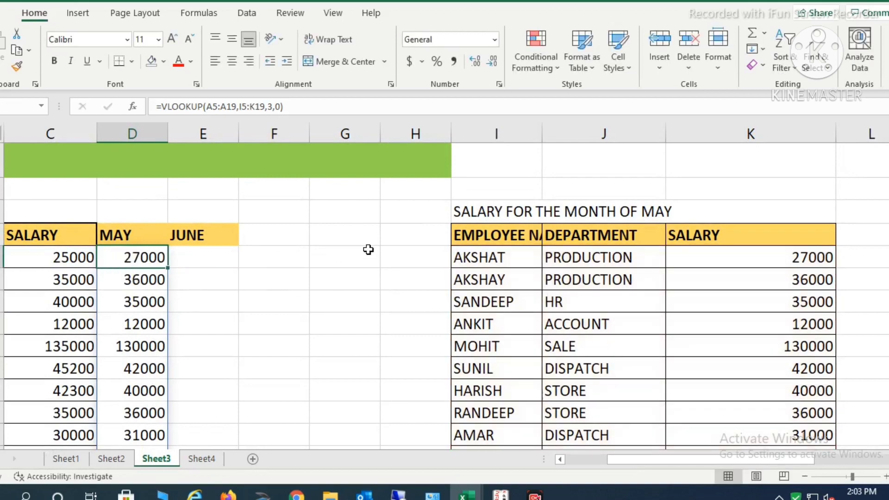
scroll(369, 250, "up", 2)
scroll(369, 258, "up", 1)
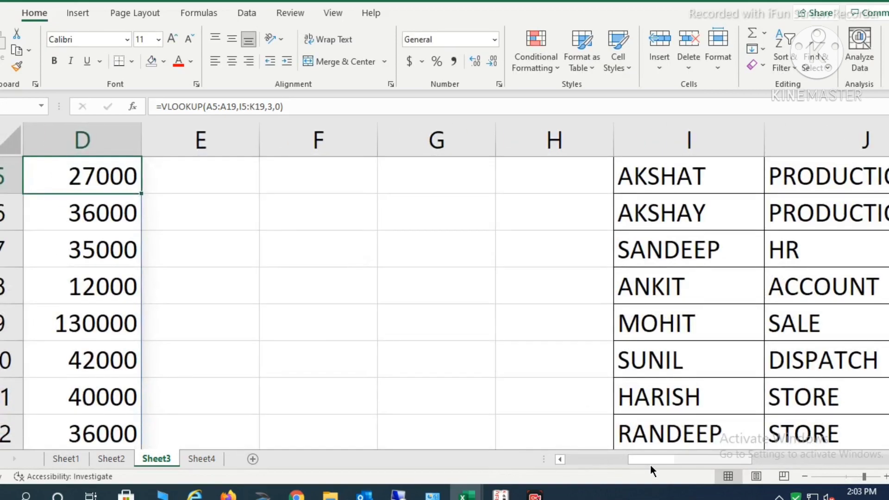
left_click_drag(642, 460, 580, 460)
scroll(526, 384, "up", 2)
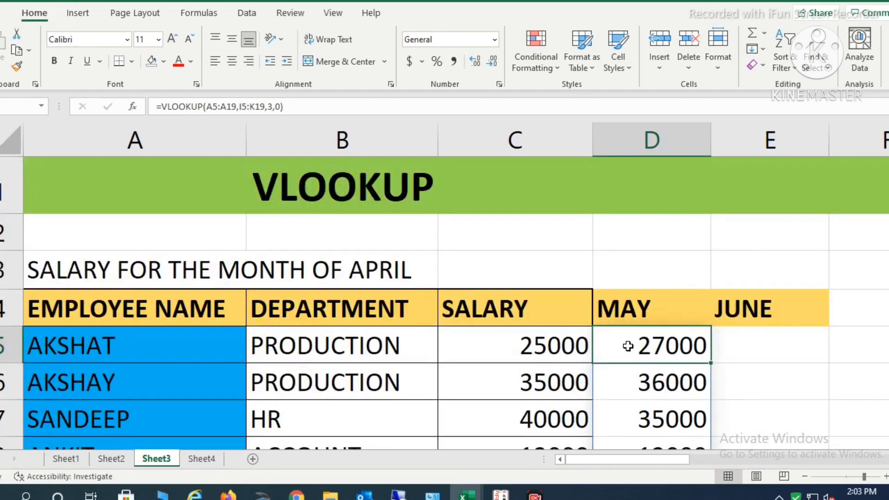
double_click(628, 346)
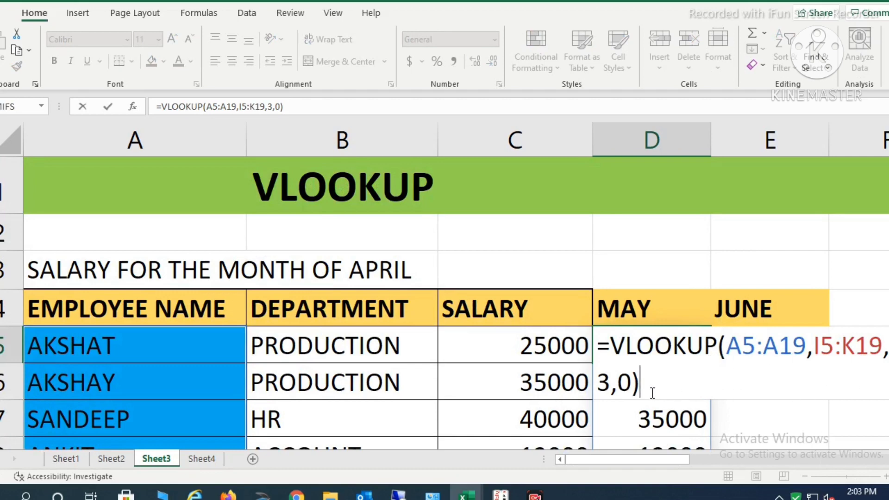
key("ctrl+Return")
scroll(507, 325, "down", 3)
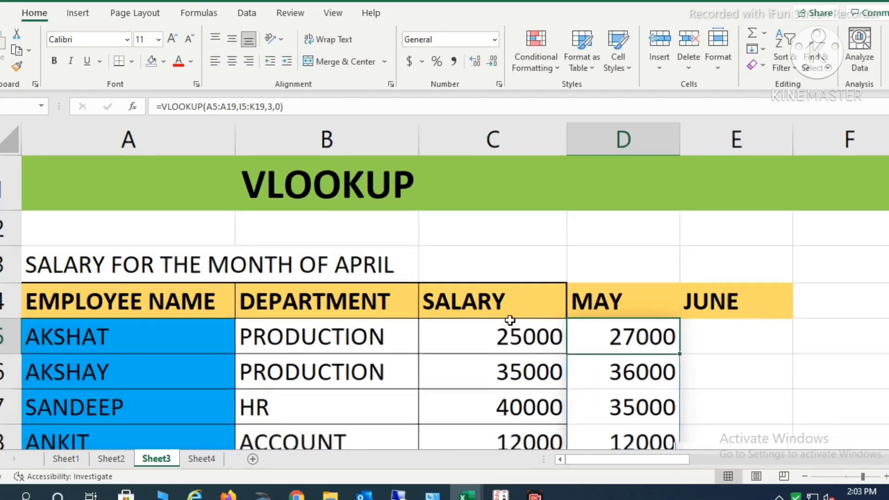
scroll(506, 324, "down", 3)
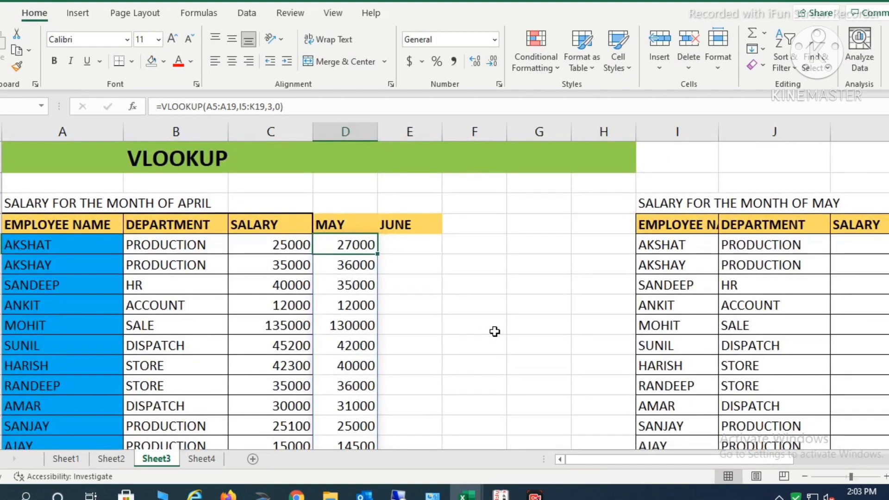
Start a VLOOKUP formula in June cell E5 with the employee names A5:A19 as the lookup value.
left_click(415, 241)
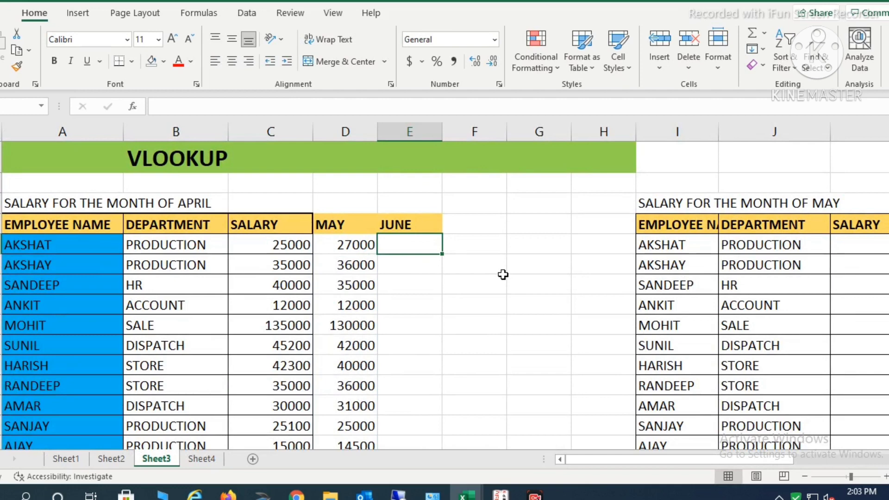
type("=vlooku")
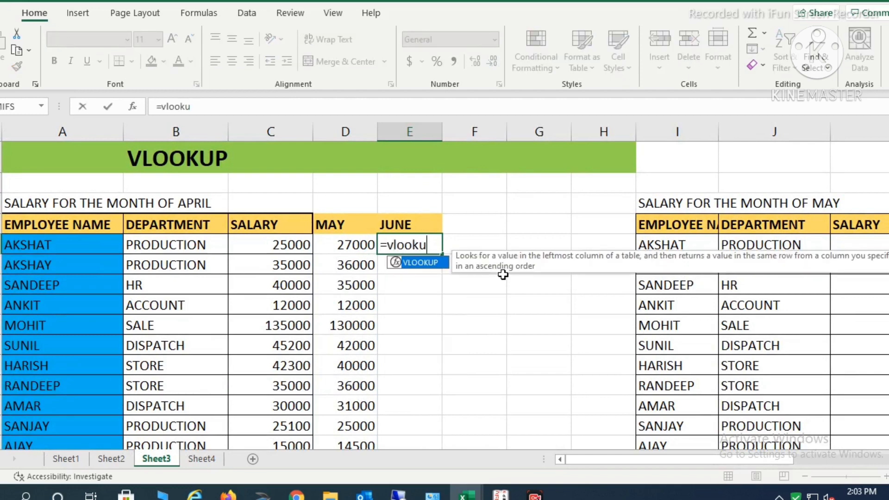
type("p(D5")
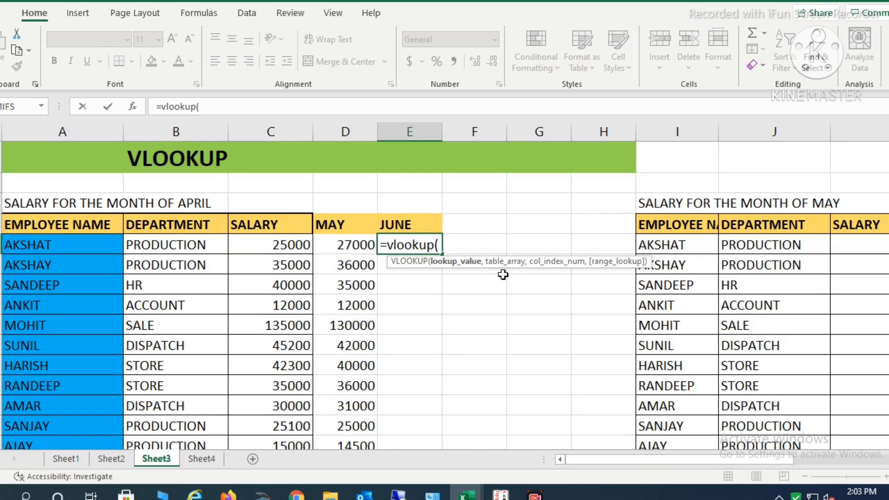
key("BackSpace")
key("BackSpace")
key("Left")
key("Left")
key("Left")
key("Left")
key("shift+Down")
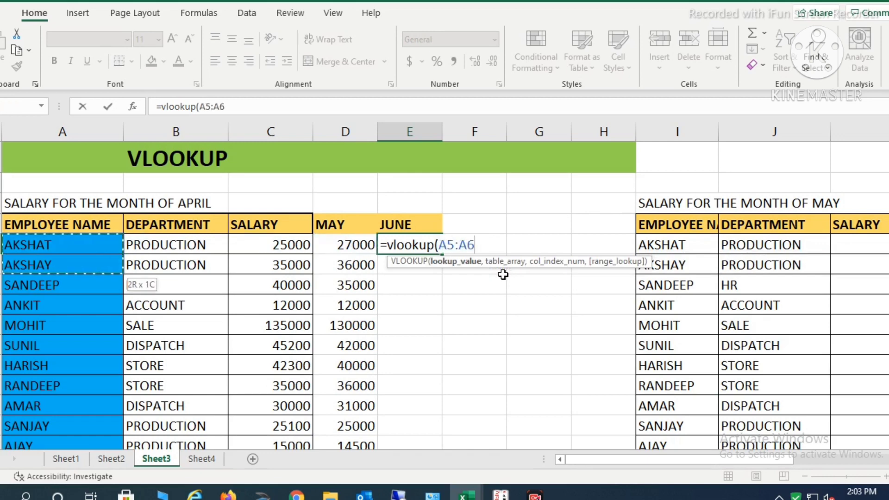
key("ctrl+shift+Down")
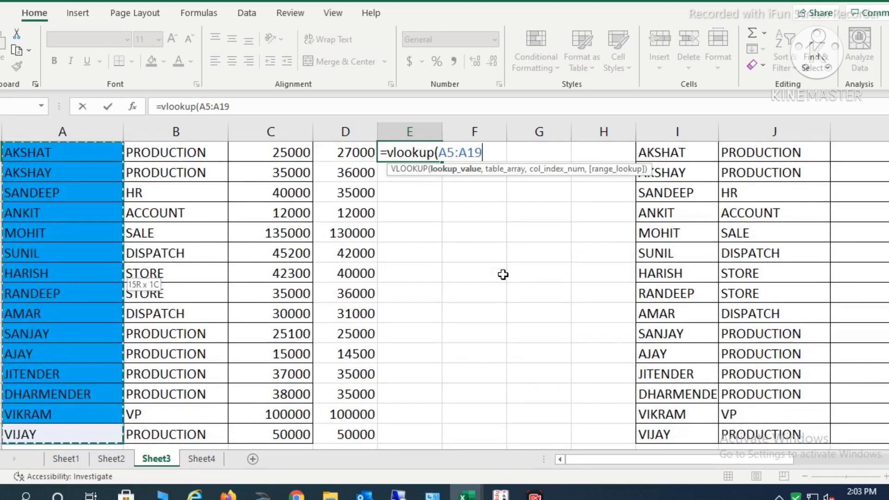
type(",")
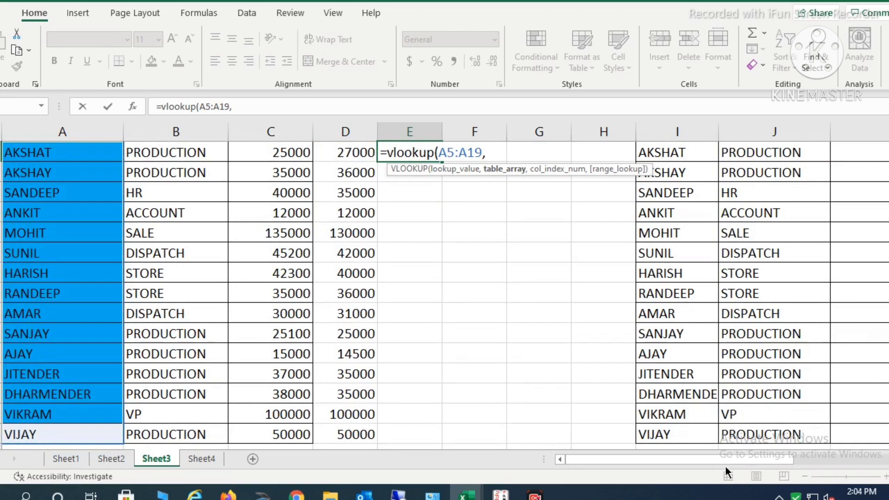
Complete the E5 VLOOKUP with table array M5:P19, column index 3 and range lookup 0, and enter the formula.
left_click_drag(638, 458, 743, 466)
scroll(648, 245, "up", 2)
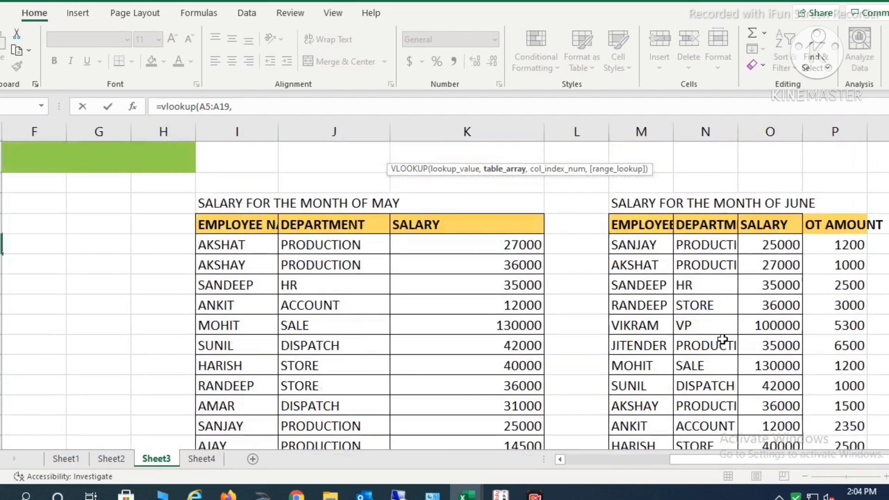
left_click_drag(647, 246, 667, 402)
type(",3")
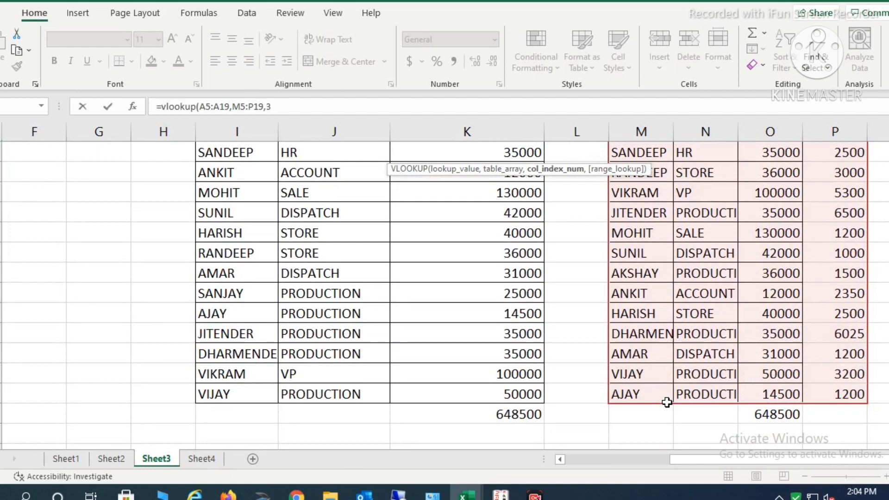
type(",0)")
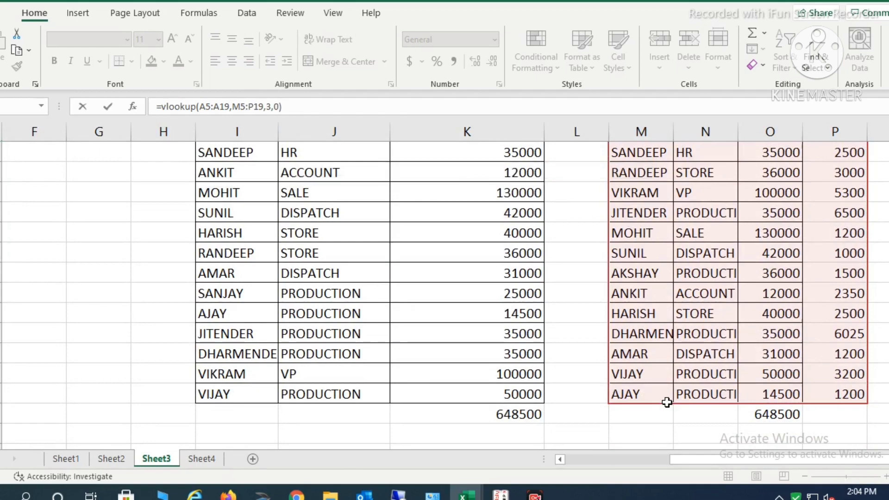
key("Return")
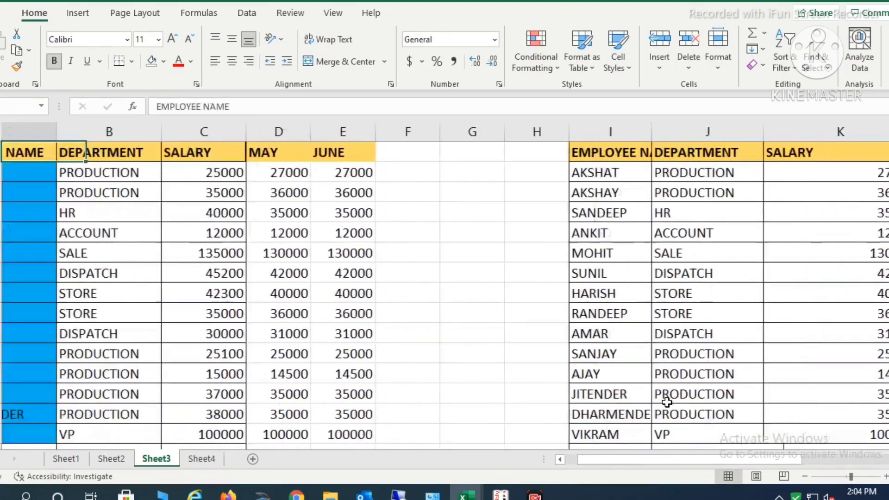
Add the header "june ot amount" in the cell beside the JUNE column header.
key("Right")
key("Right")
key("Down")
key("Down")
key("Right")
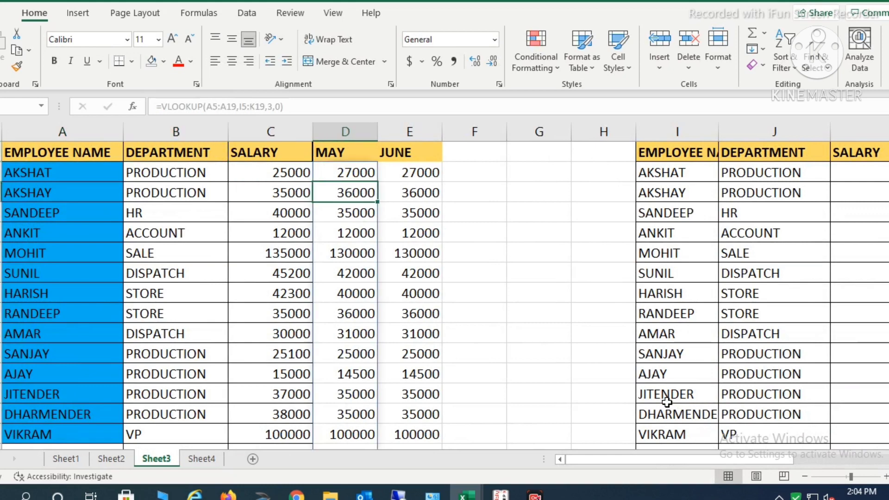
key("Up")
key("Right")
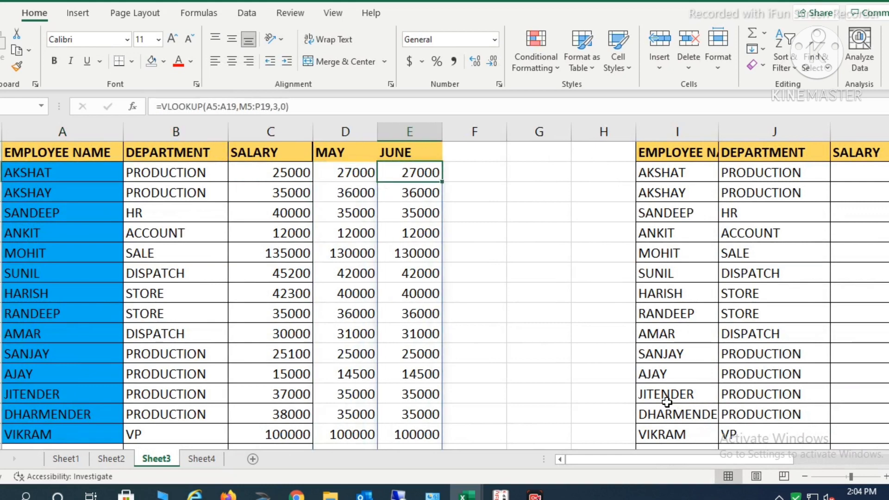
key("Up")
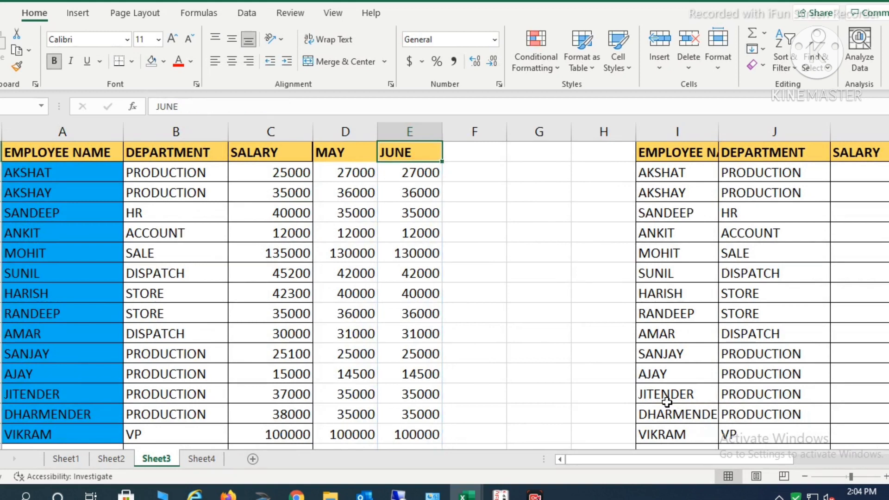
key("Right")
type("june o")
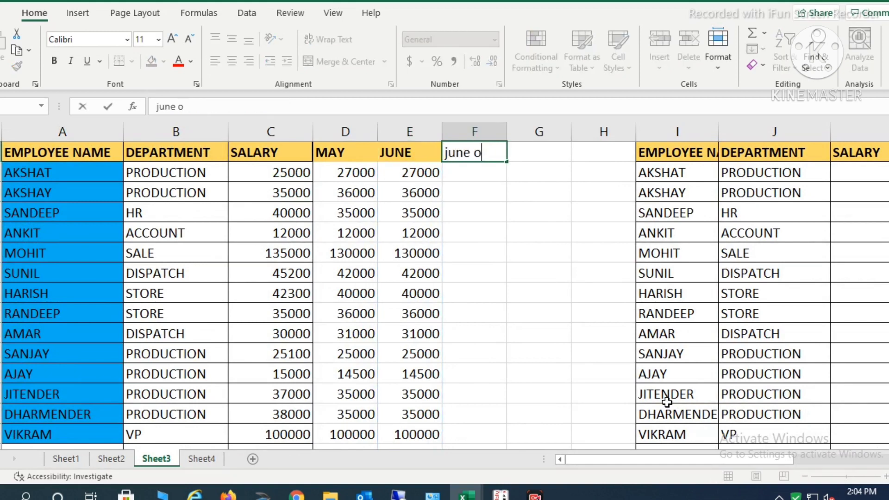
type("t amount")
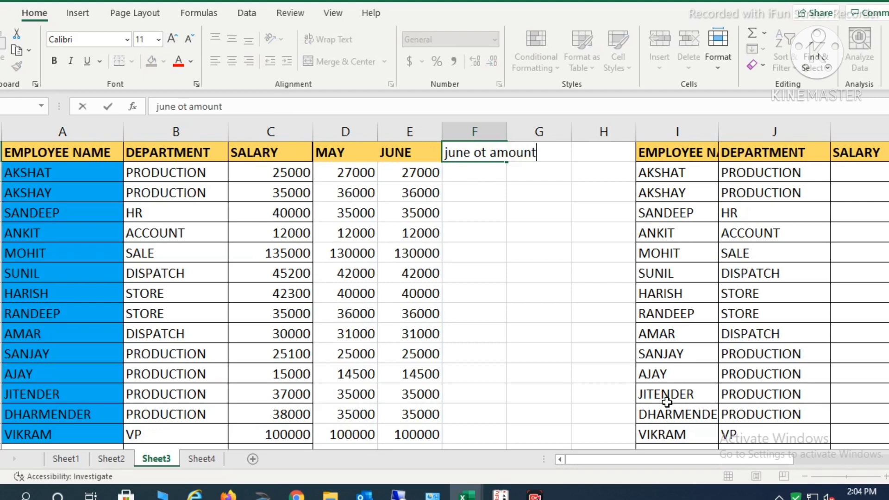
key("Return")
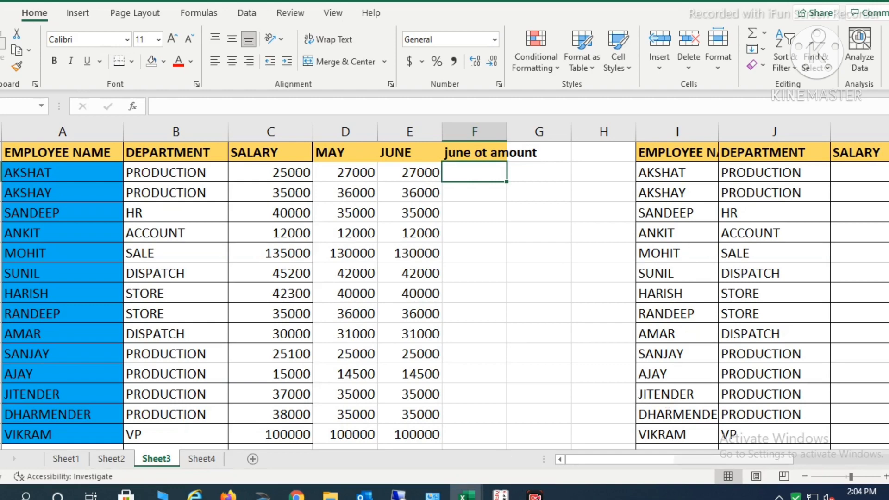
Examine the OT AMOUNT column of the June salary table as the source for the june ot amount column.
left_click_drag(596, 464, 656, 463)
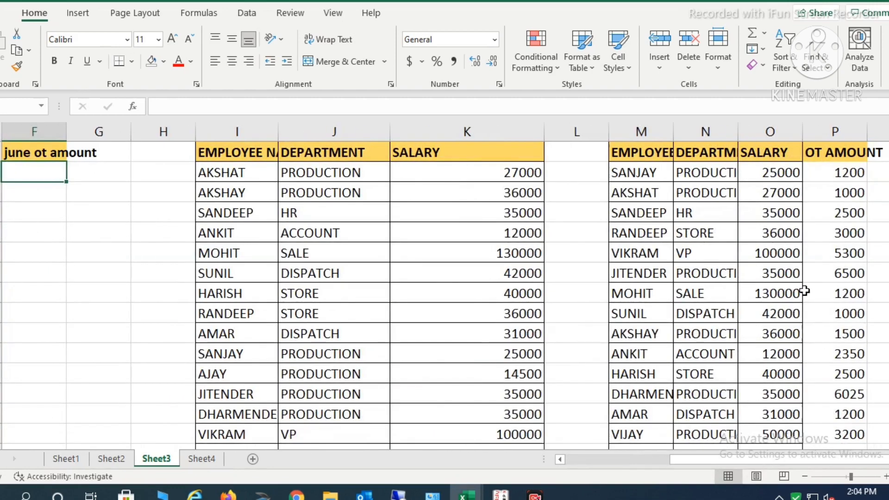
left_click(834, 172)
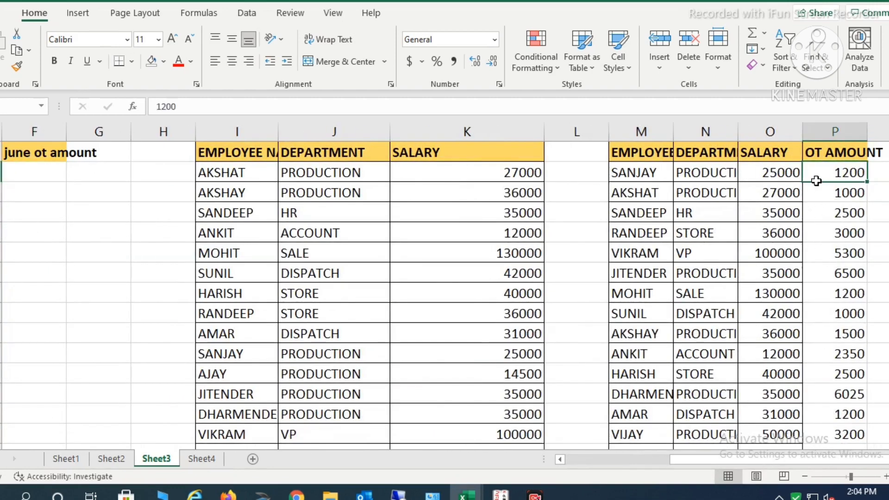
left_click(663, 458)
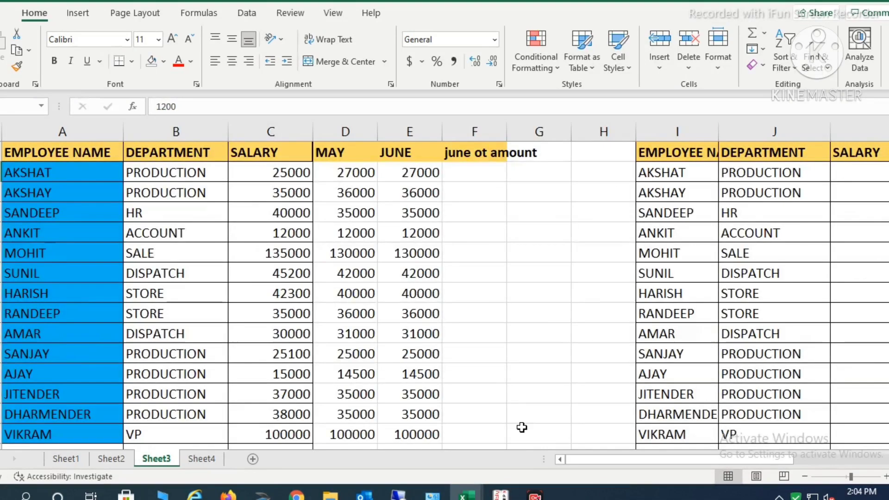
left_click(484, 240)
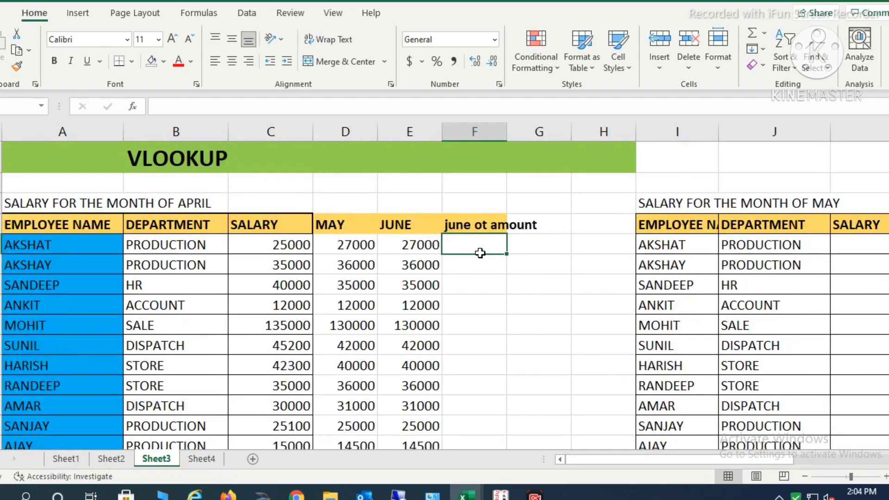
Make the lookup range in the E5 VLOOKUP formula absolute as $A$5:$A$19.
left_click(426, 246)
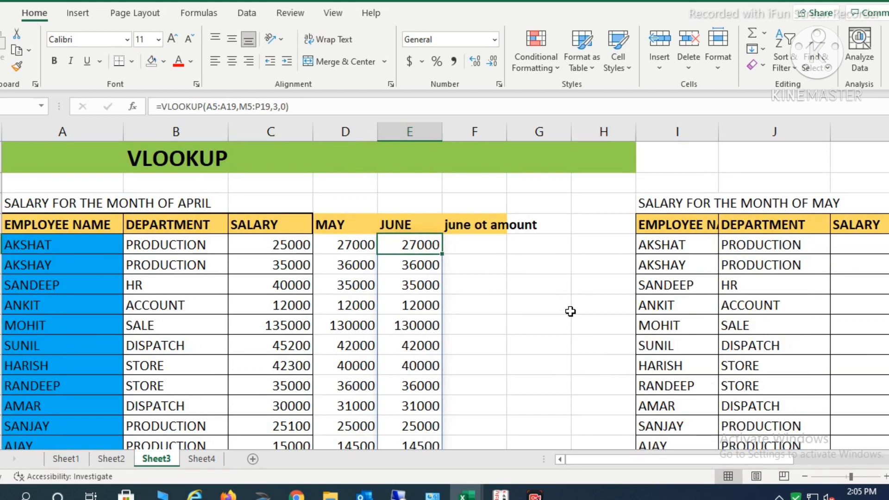
key("F2")
key("Left")
key("Left")
key("Left")
key("Left")
key("Left")
key("Left")
key("Left")
key("Left")
key("Left")
key("Left")
key("Left")
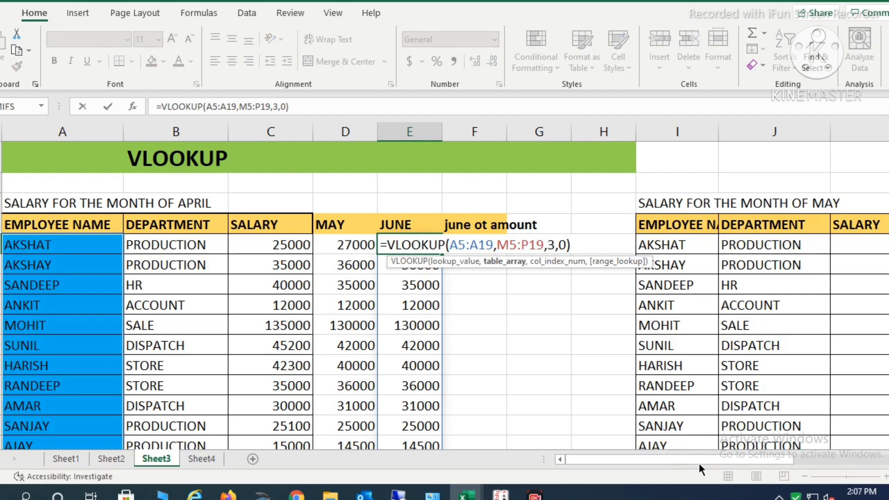
key("Left")
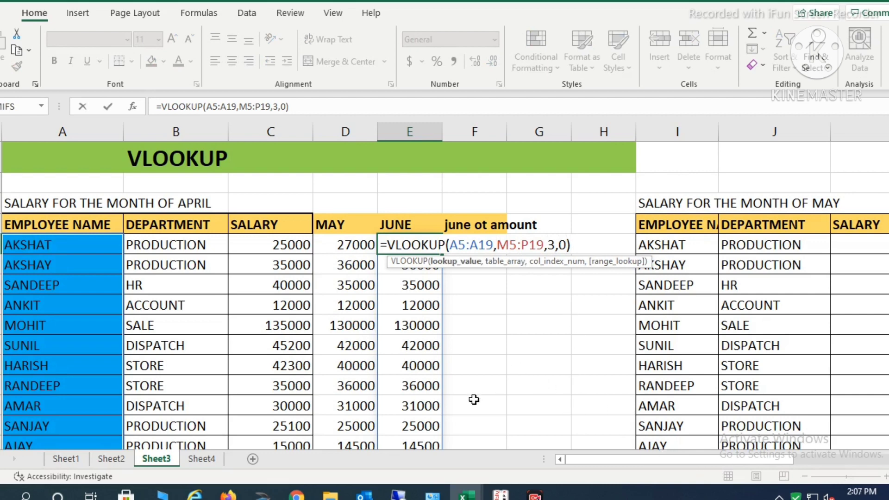
key("Left")
type("$A")
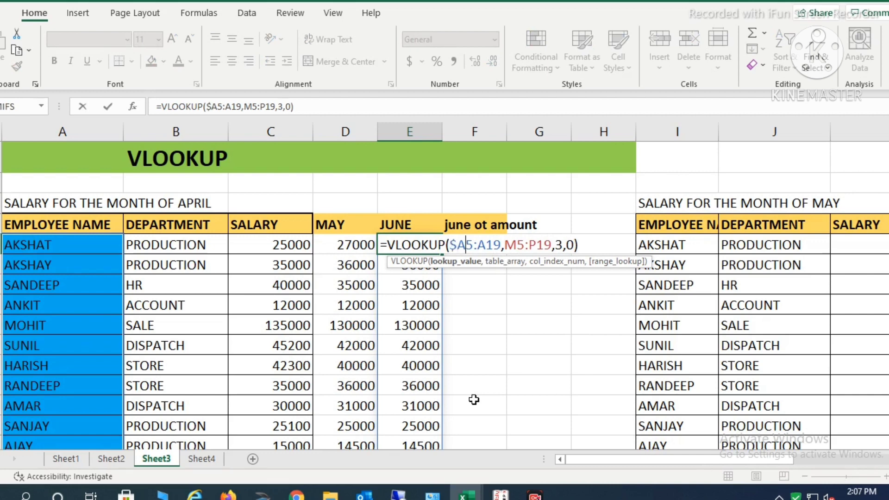
type("$5:$A")
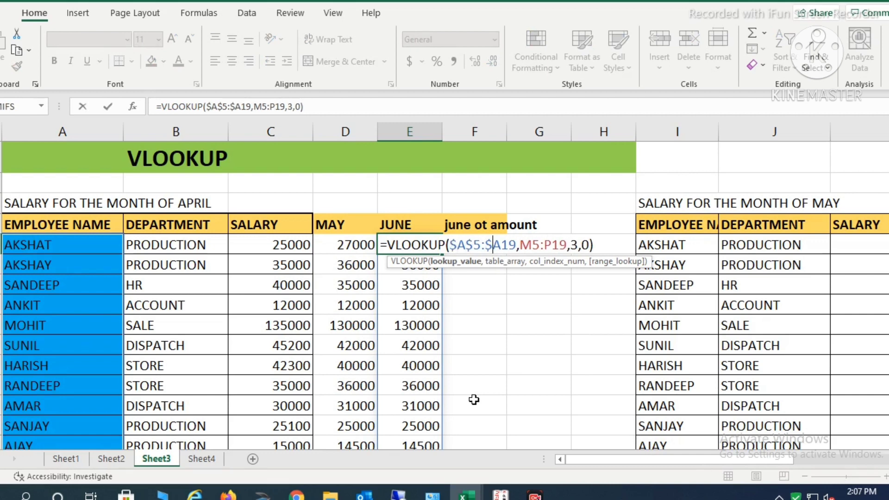
type("$")
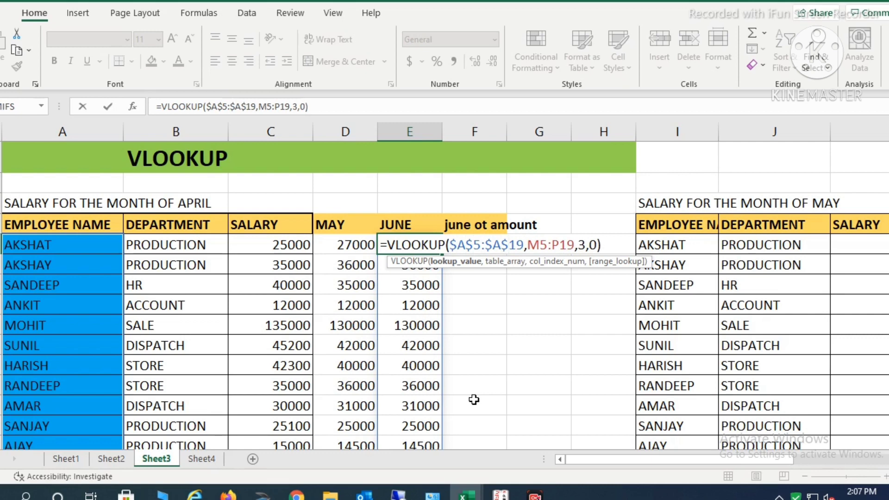
Lock the rows of the table array in the E5 formula as M$5:P$19 and enter the formula.
key("Right")
key("Right")
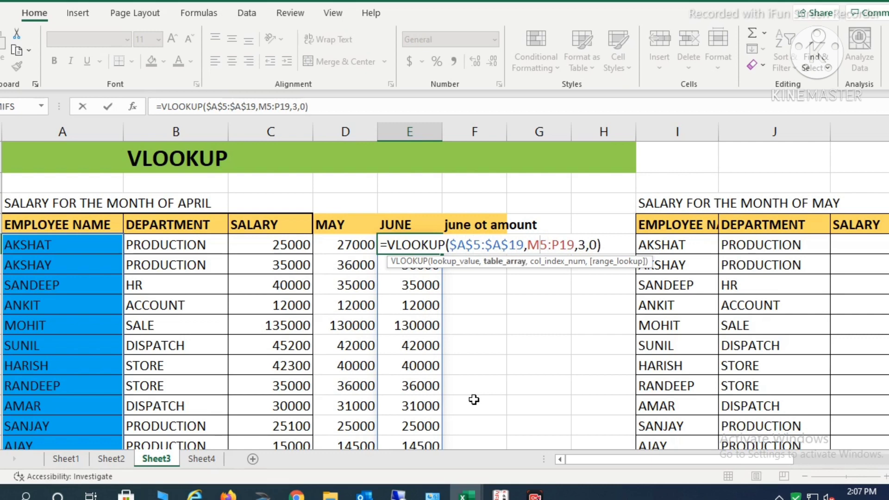
type("$")
key("Right")
type("$")
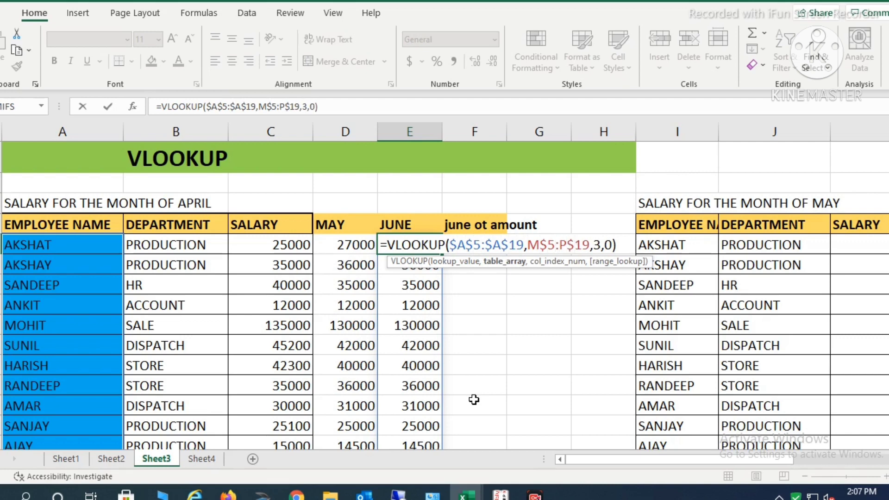
key("ctrl+Return")
Try copying the E5 formula into F5 and changing its column index to 4.
key("ctrl+c")
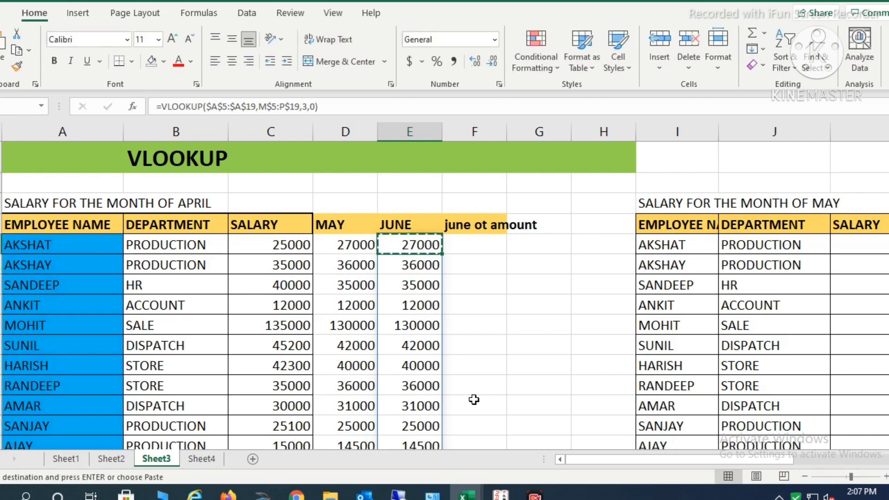
key("Right")
key("ctrl+v")
key("F2")
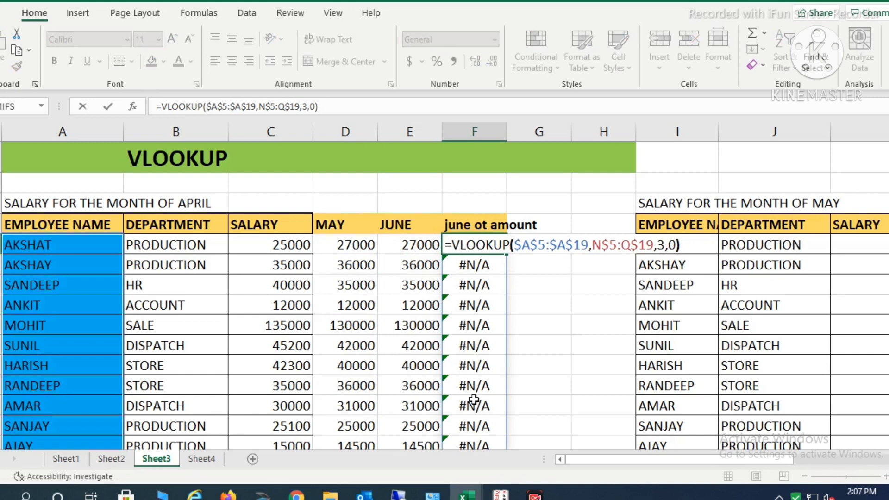
key("Left")
key("Left")
key("BackSpace")
key("BackSpace")
type("4,")
key("Return")
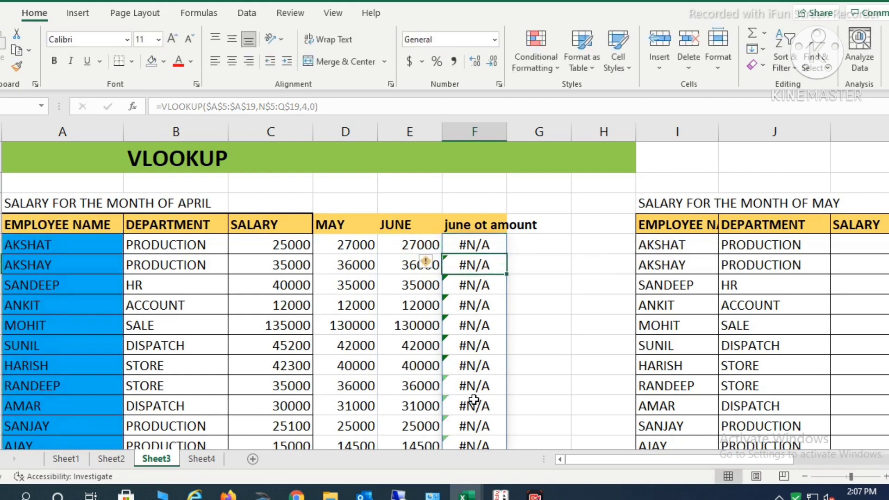
key("Up")
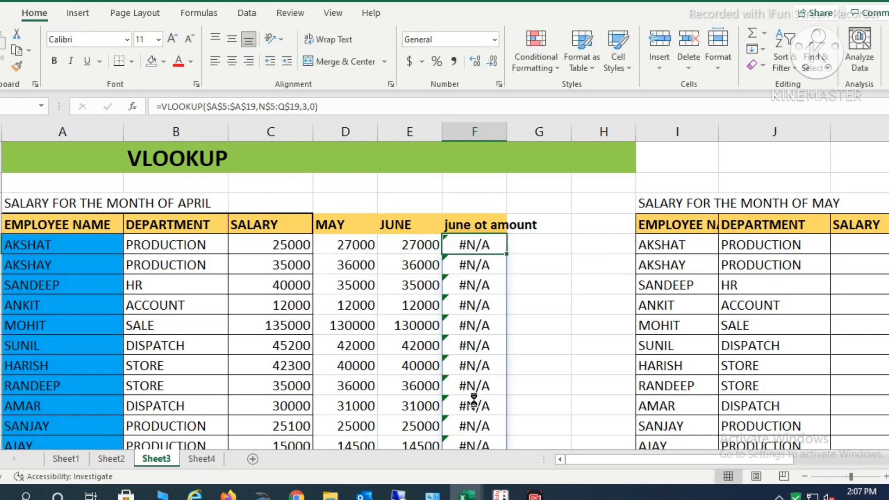
Clear the copied VLOOKUP formula from F5.
key("Delete")
key("Left")
key("ctrl+c")
key("Right")
key("Escape")
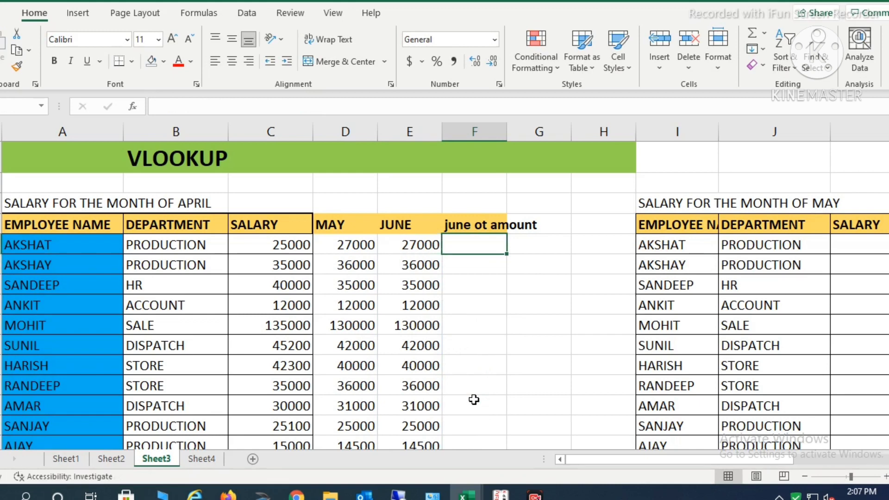
Copy the June VLOOKUP from E5 into F5 and check the table array reference in the copy.
key("Left")
key("ctrl+shift+Down")
key("ctrl+c")
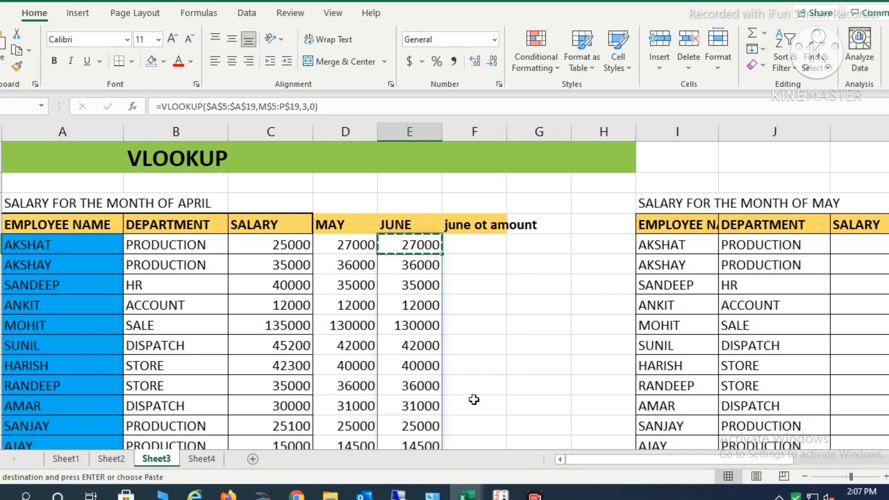
key("Right")
key("Return")
key("F2")
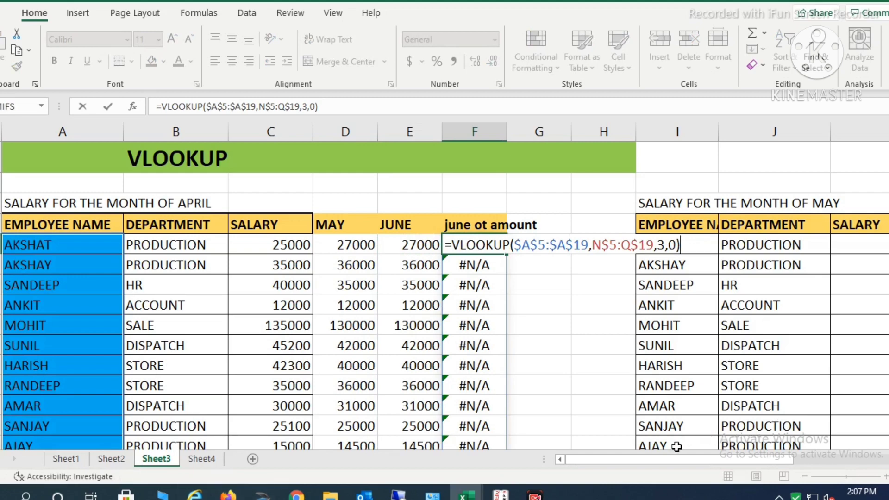
left_click_drag(658, 455, 602, 458)
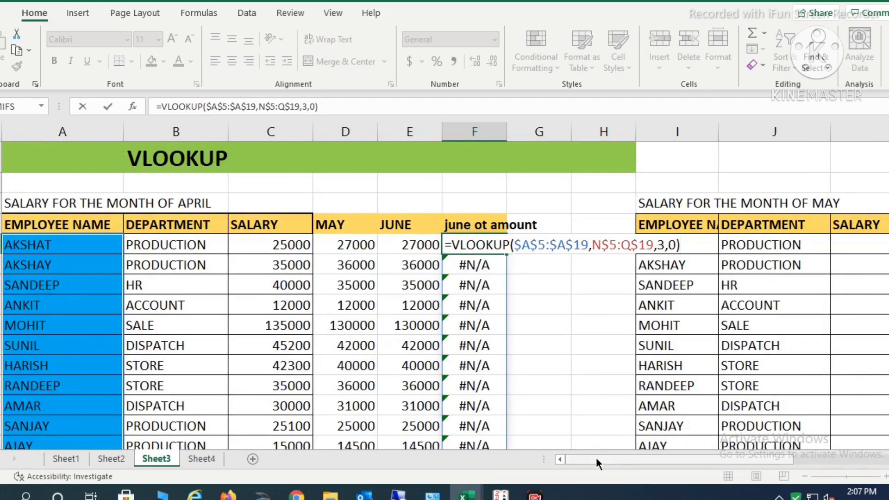
key("Return")
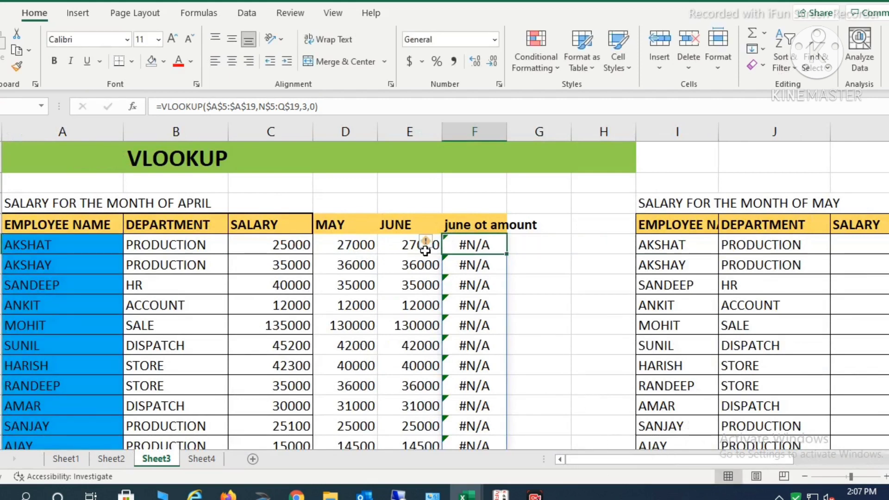
Lock the columns of the table array in the E5 formula, making it $M$5:$P$19, and enter the formula.
left_click(436, 261)
key("Up")
key("F2")
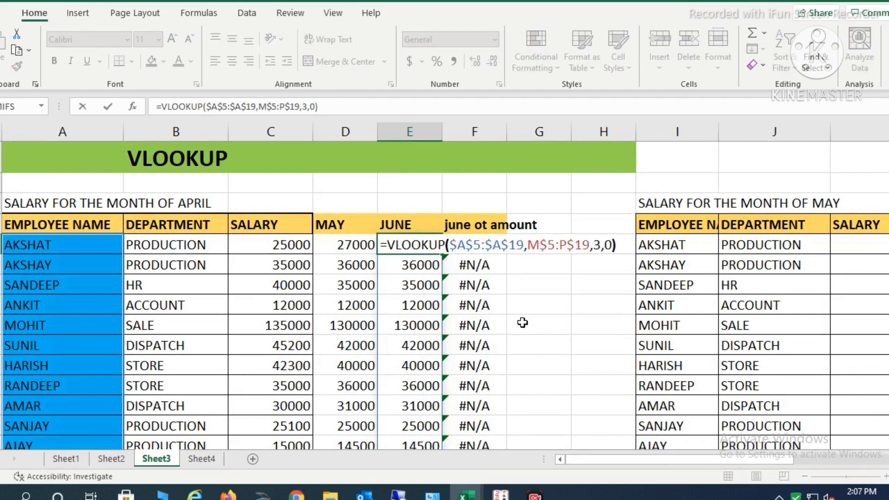
key("Left")
key("Left")
key("Left")
key("Left")
key("Left")
key("Left")
key("Left")
key("Left")
key("Left")
key("Left")
key("Left")
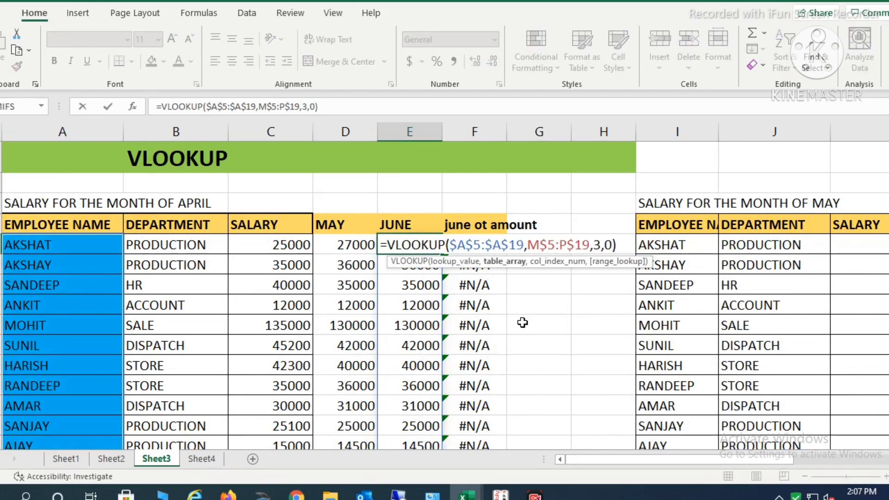
type("$")
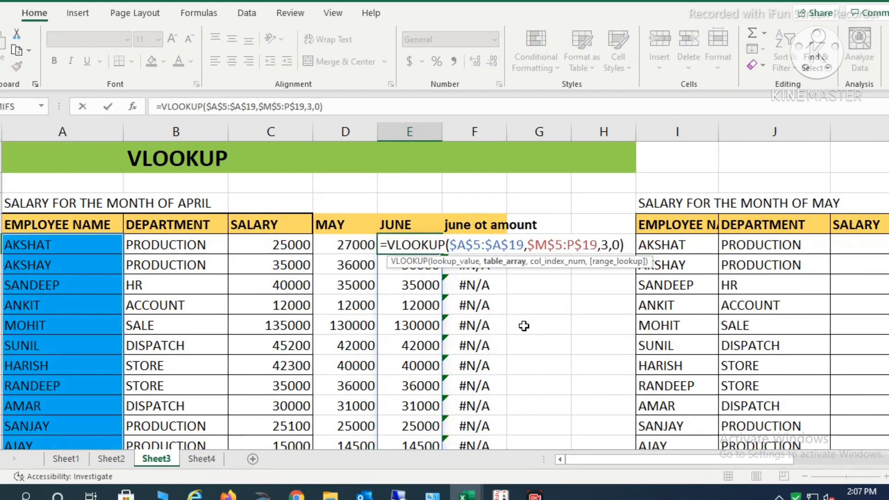
key("Right")
key("Right")
key("Right")
key("Right")
type("$")
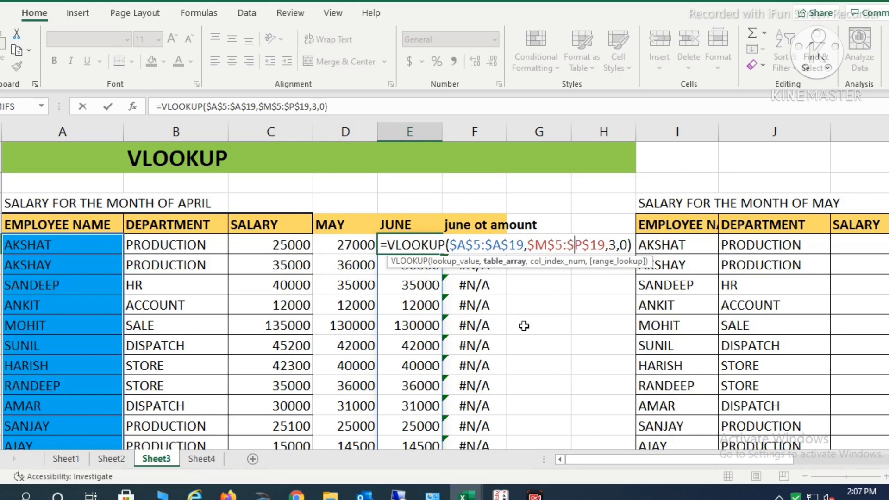
key("Return")
Copy the VLOOKUP formula from E5 into F5 under the june ot amount header.
key("Up")
key("ctrl+c")
key("Right")
key("Return")
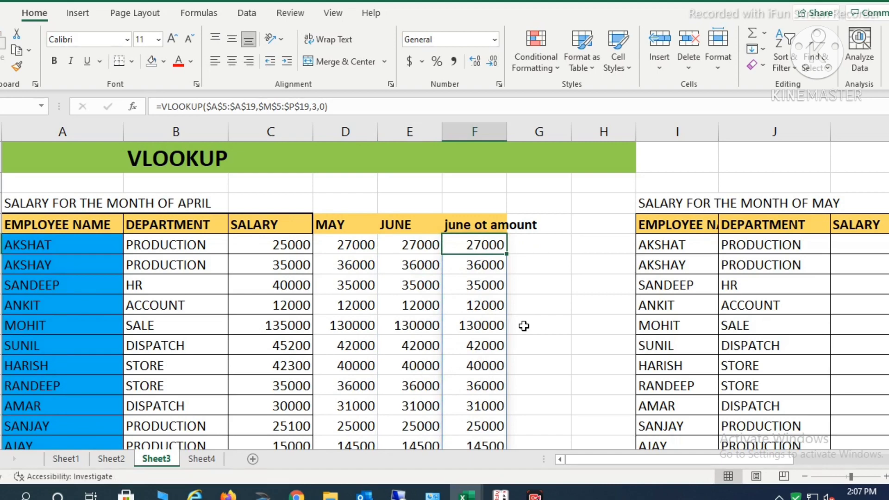
Examine the table array of the F5 formula and the column order of the June table up to OT AMOUNT.
key("F2")
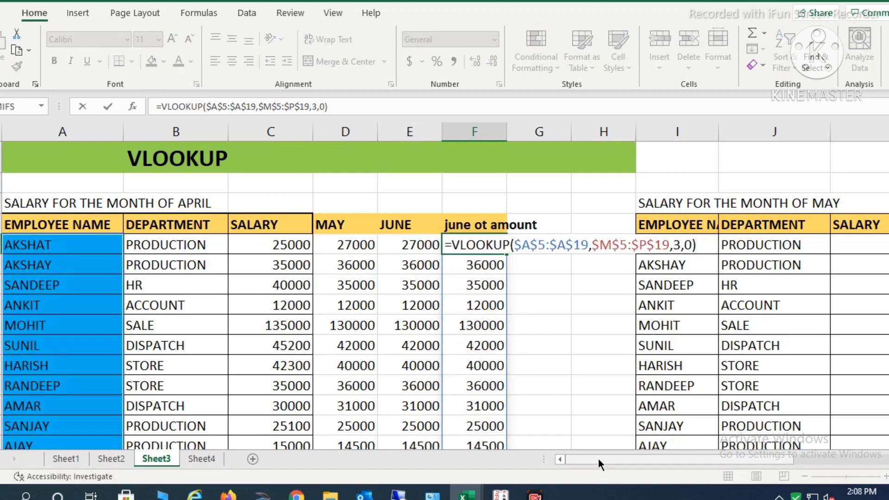
left_click_drag(598, 460, 787, 459)
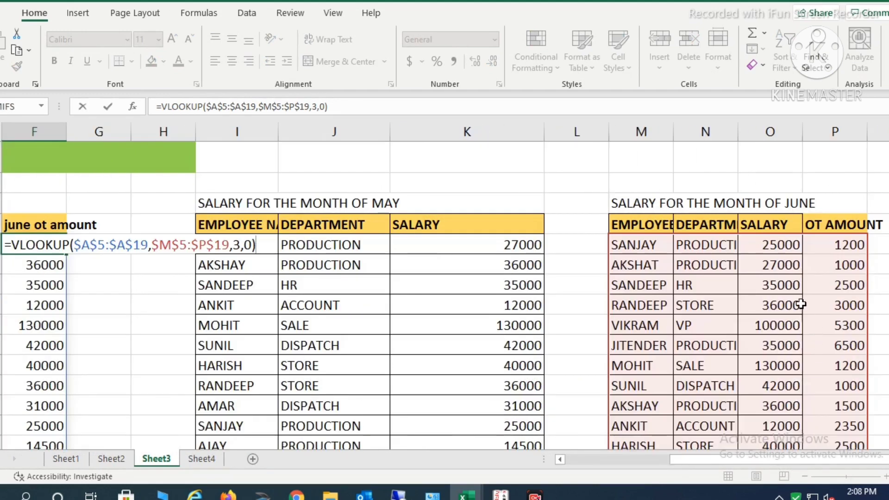
left_click(792, 284)
left_click(653, 250)
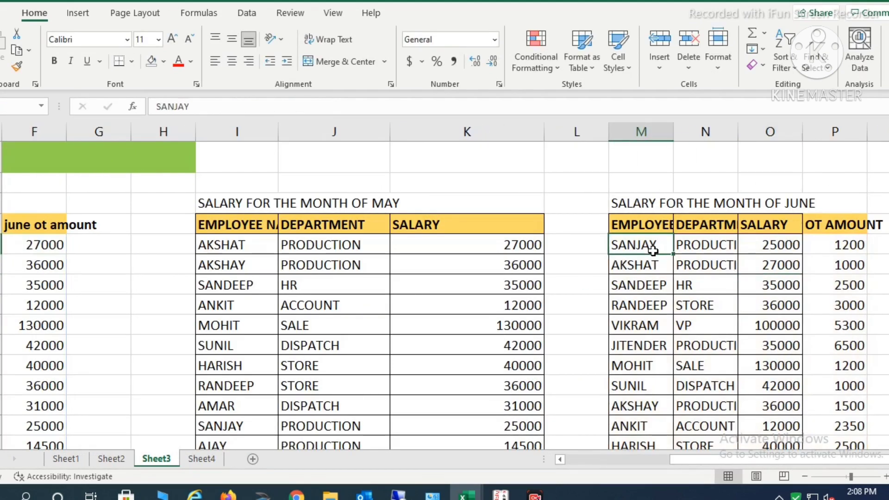
left_click(699, 245)
left_click(753, 244)
left_click(823, 245)
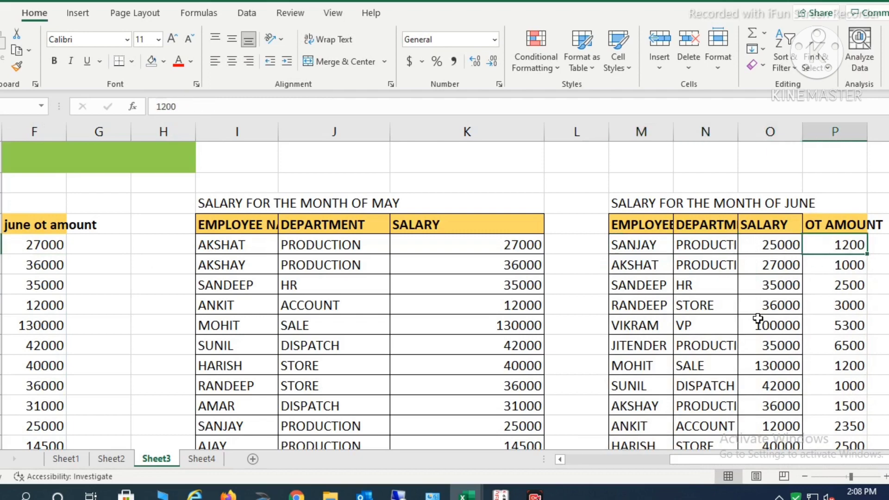
Change the column index in the F5 VLOOKUP formula to 4 and enter the formula.
left_click_drag(678, 461, 522, 401)
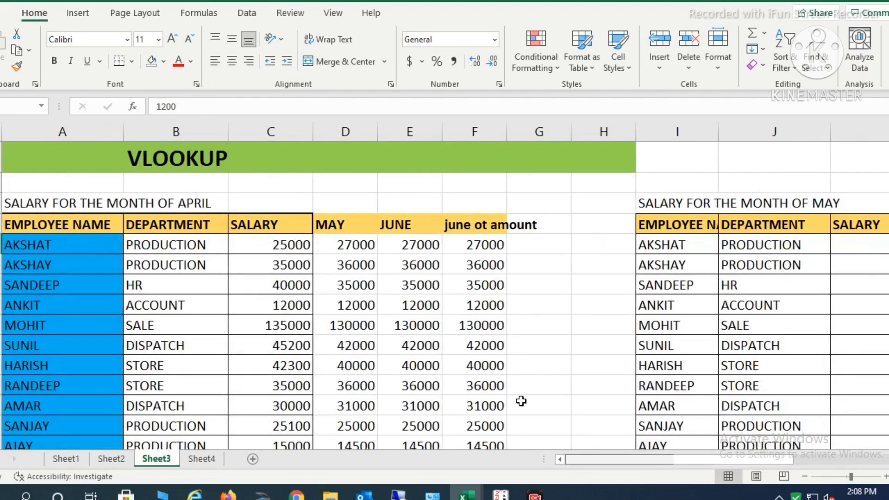
double_click(491, 244)
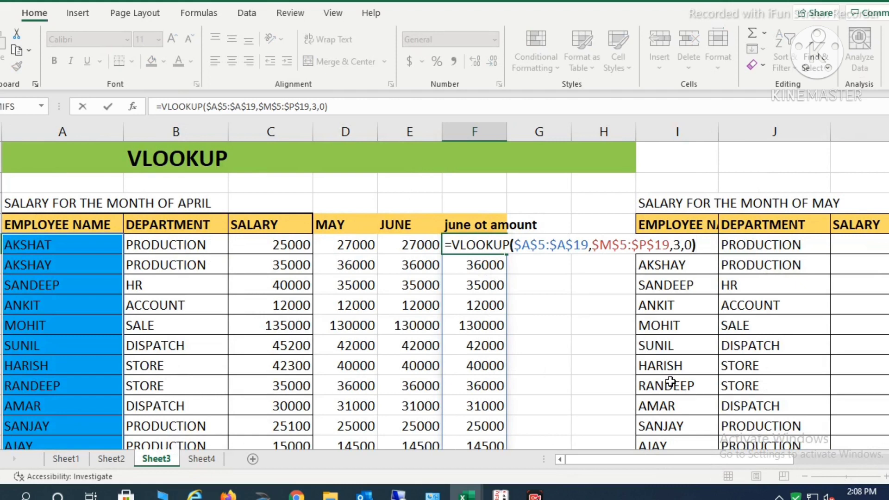
key("Left")
key("Left")
key("Left")
key("BackSpace")
type("4")
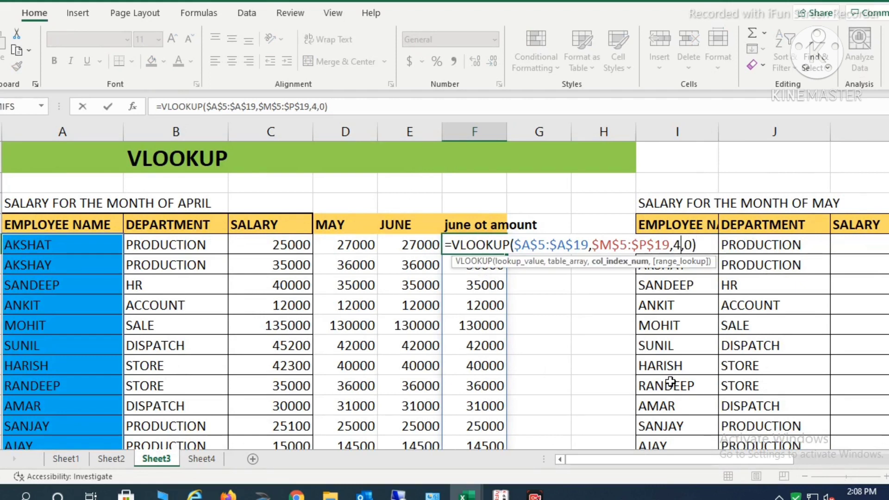
key("Return")
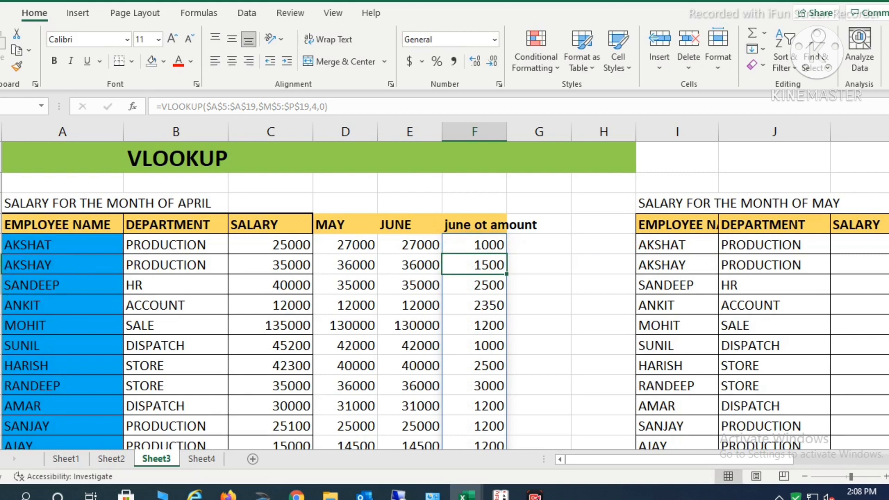
Fill E7, the HR employee's looked-up June salary, and the matching salary O7 in the June table with blue.
left_click(1, 285)
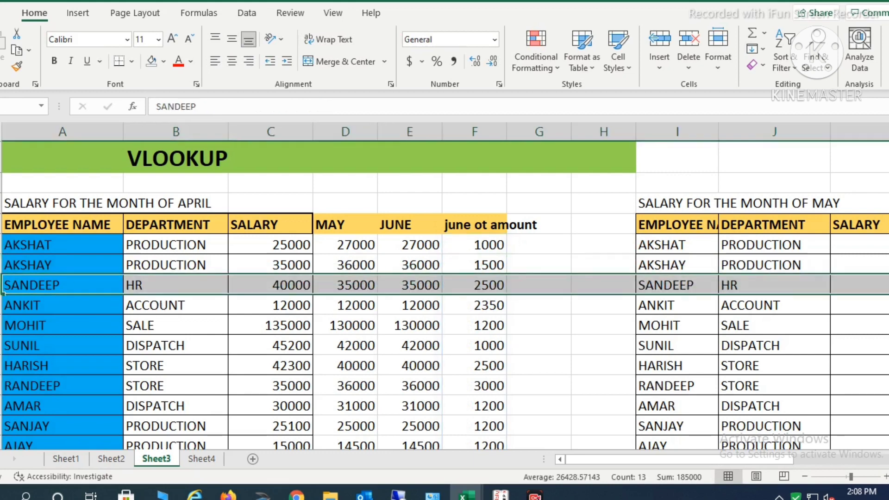
left_click(415, 287)
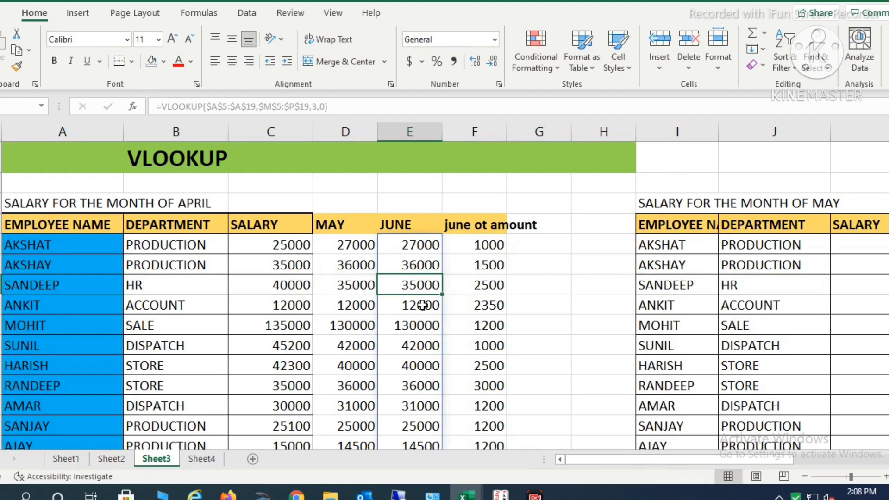
left_click(163, 62)
left_click(217, 192)
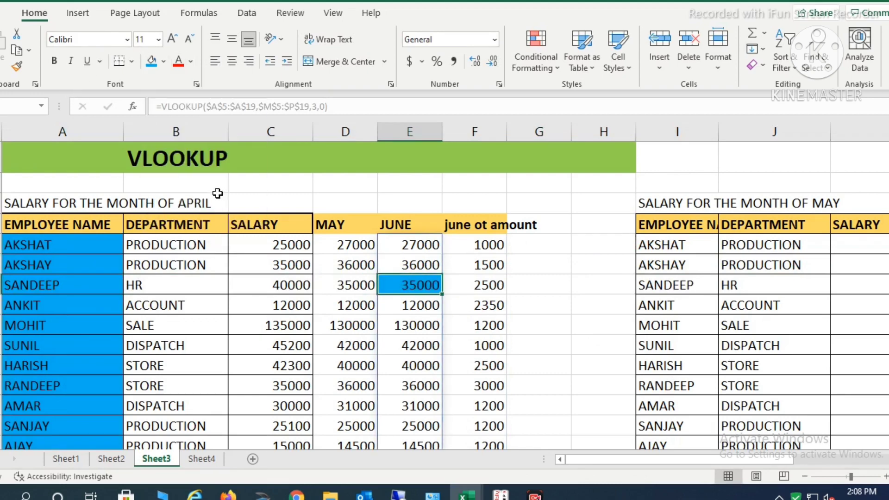
left_click_drag(658, 460, 740, 468)
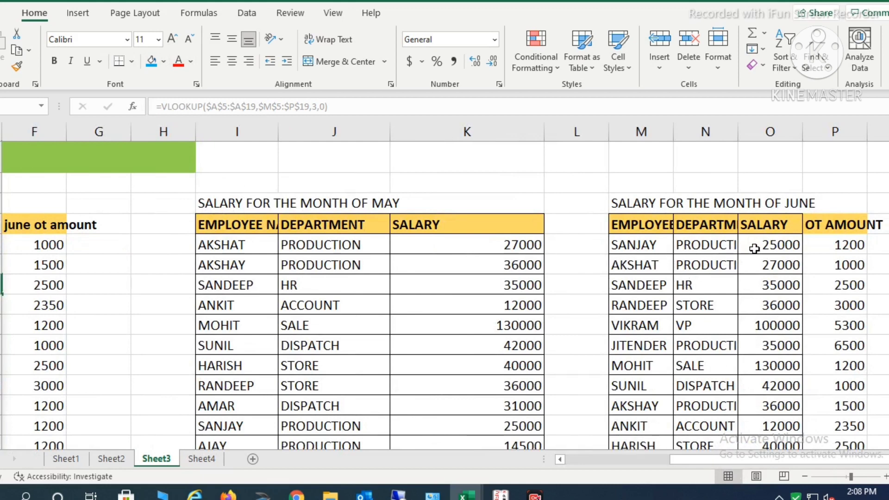
left_click(771, 284)
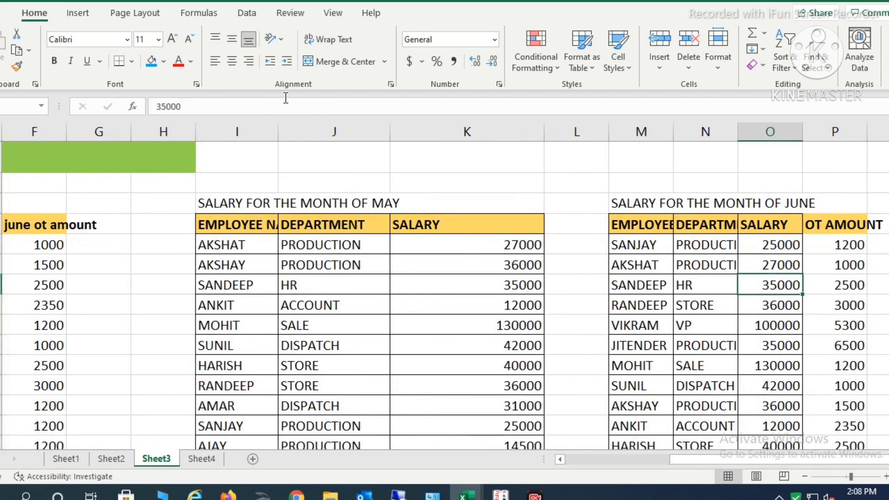
left_click(155, 65)
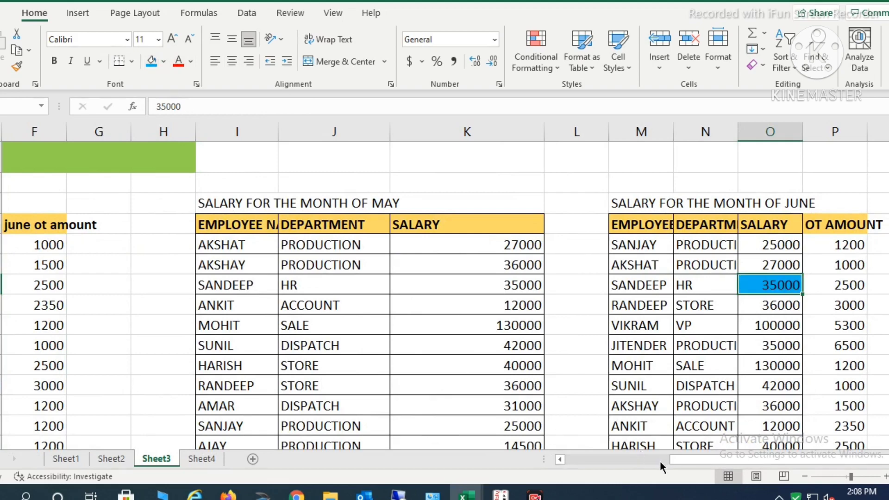
Fill the june ot amount cell F12 and the matching OT AMOUNT cell P8 in the June table with blue.
left_click_drag(674, 460, 573, 458)
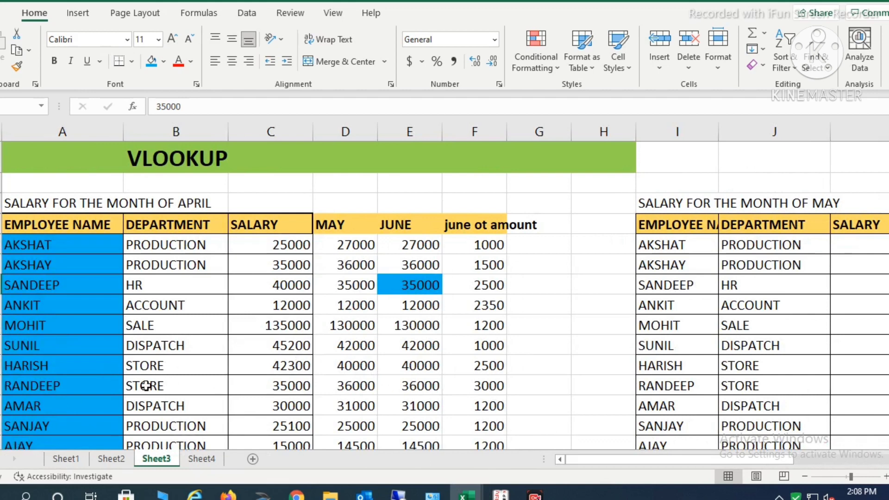
left_click(483, 388)
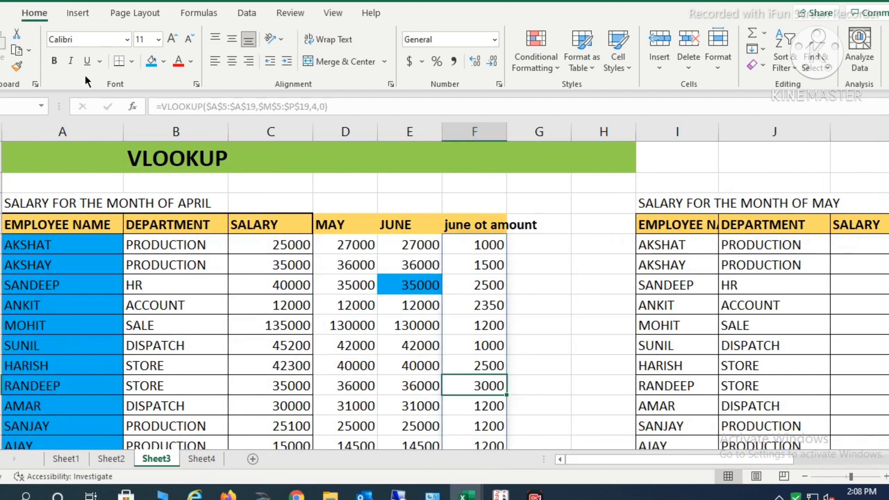
left_click(152, 63)
left_click_drag(603, 462, 736, 465)
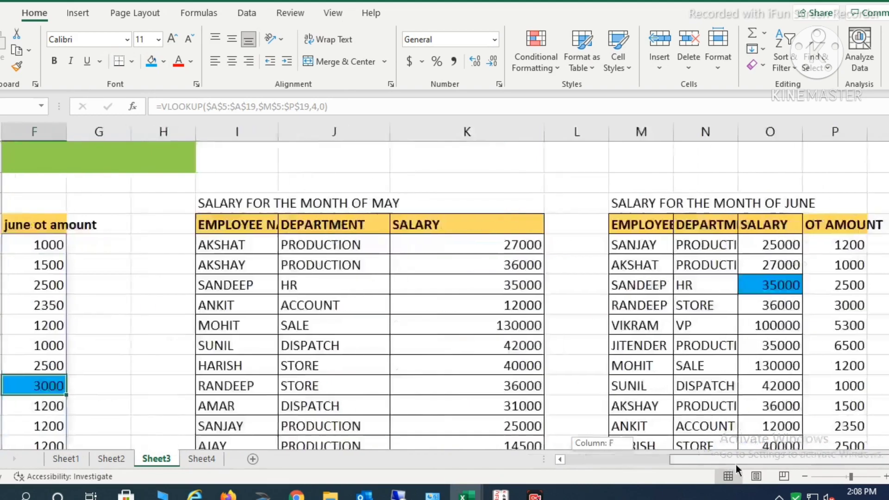
scroll(852, 386, "down", 1)
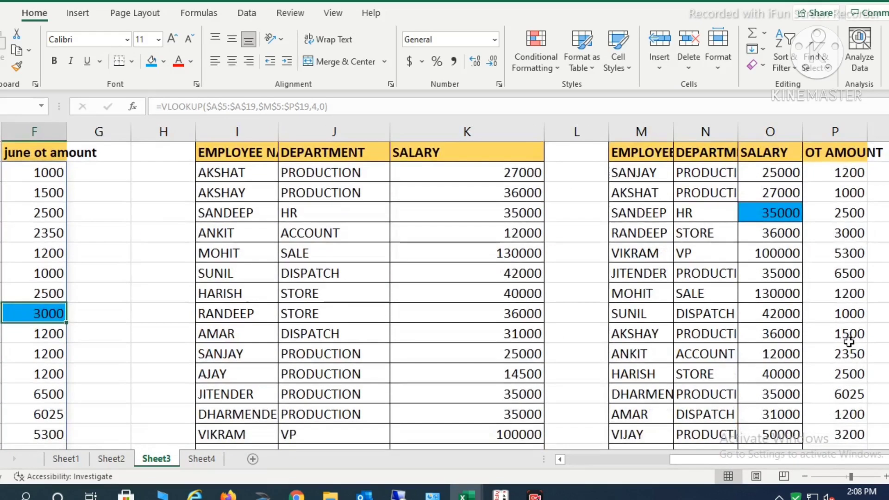
left_click(835, 241)
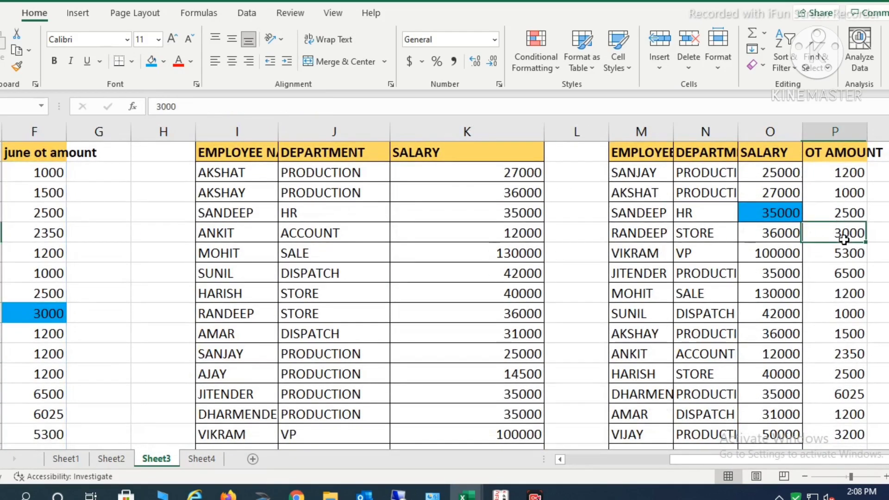
left_click(150, 62)
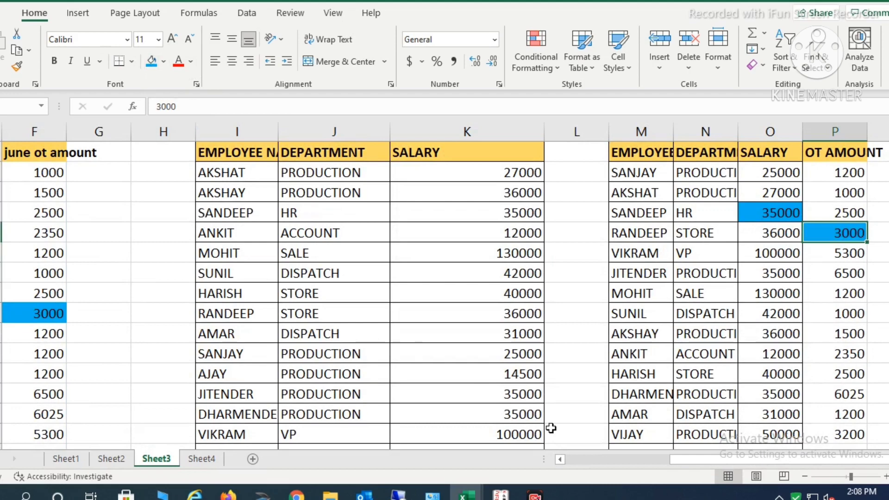
Copy the May salary table with its title from Sheet3 and paste it into Sheet4 starting in column B.
left_click_drag(672, 460, 567, 456)
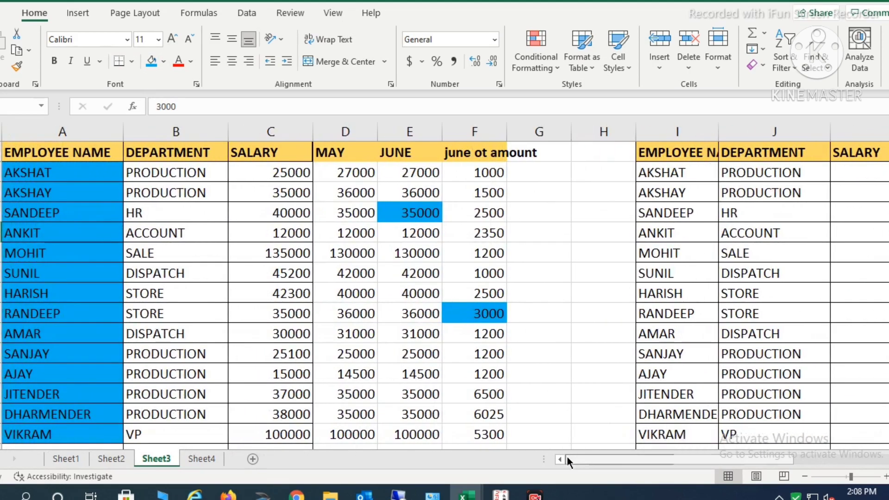
left_click(197, 461)
left_click(176, 460)
scroll(683, 186, "up", 1)
left_click_drag(655, 204, 649, 403)
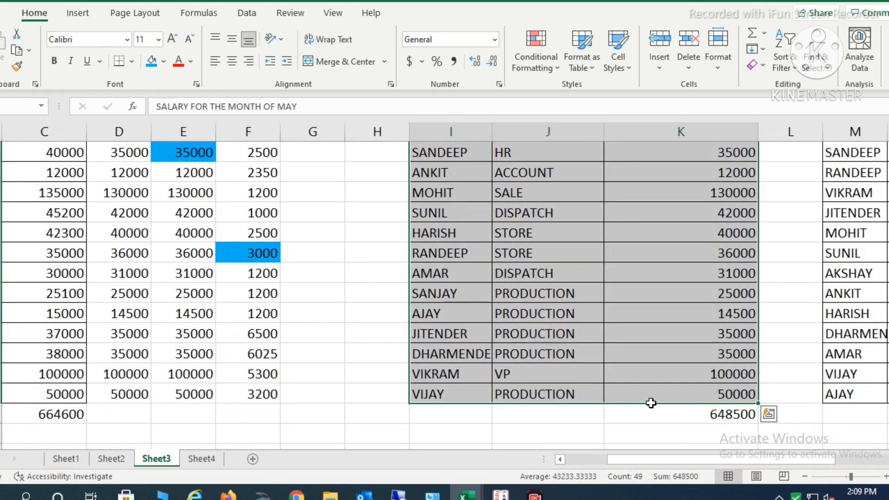
key("ctrl+c")
left_click(201, 458)
left_click(30, 157)
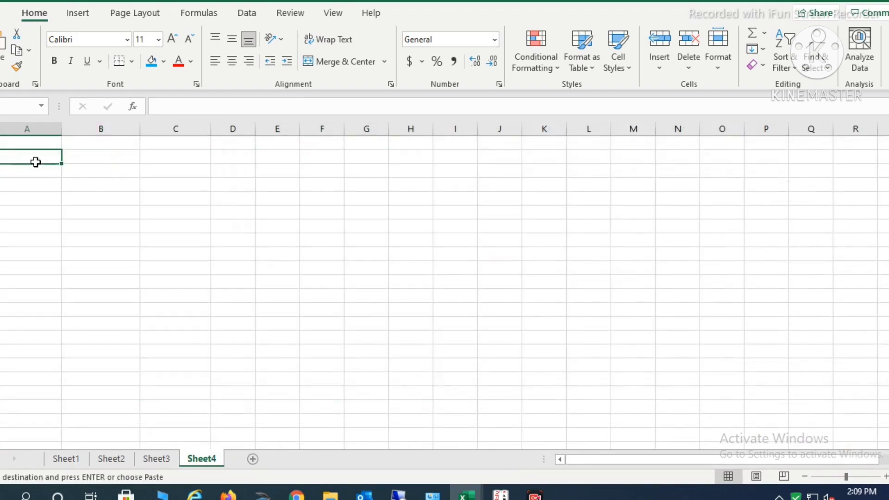
left_click(88, 155)
key("ctrl+v")
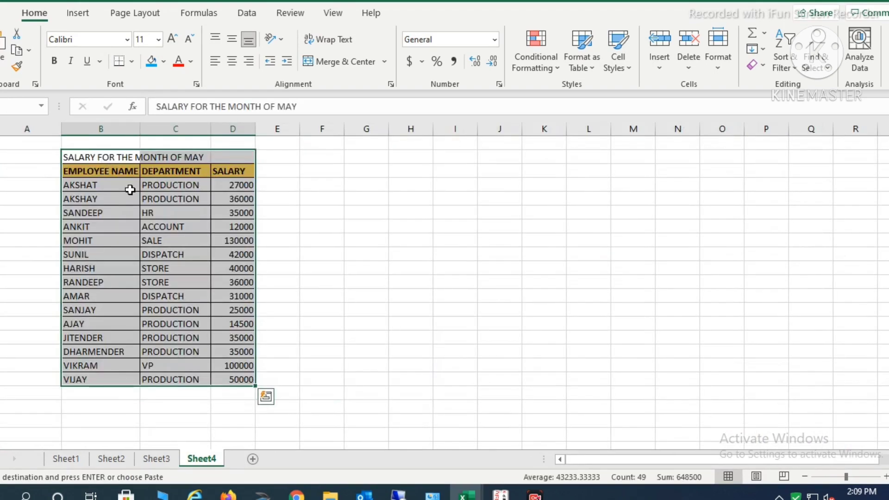
Widen columns B to D of the pasted table on Sheet4 and delete its SALARY FOR THE MONTH OF MAY title.
left_click_drag(140, 129, 177, 129)
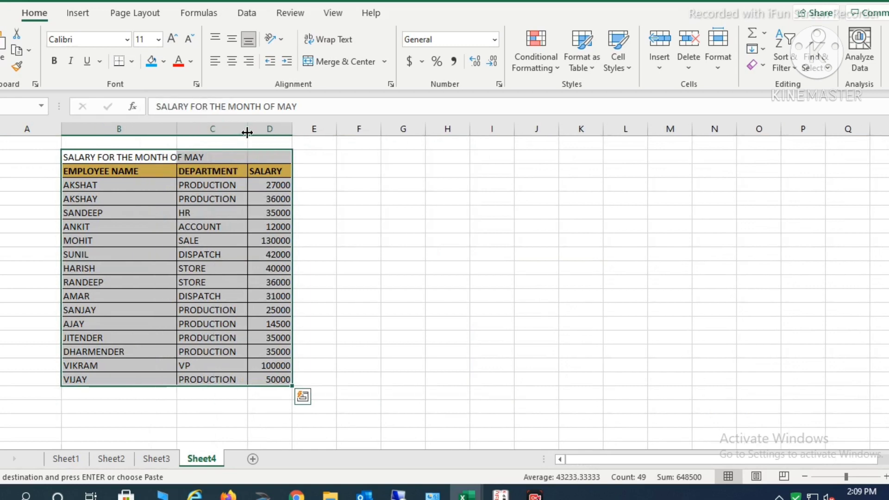
left_click_drag(248, 129, 350, 134)
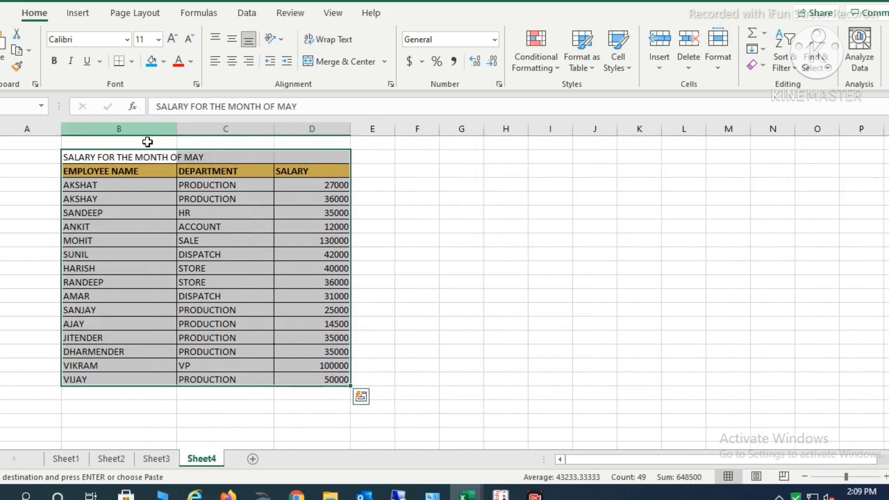
left_click(136, 158)
key("Delete")
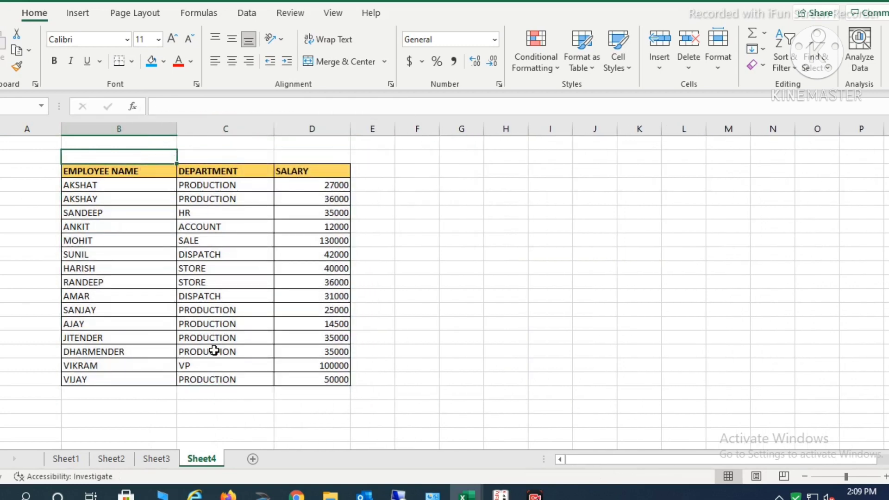
Add the header july beside june ot amount on Sheet3 and widen column F to fit its header.
left_click(156, 458)
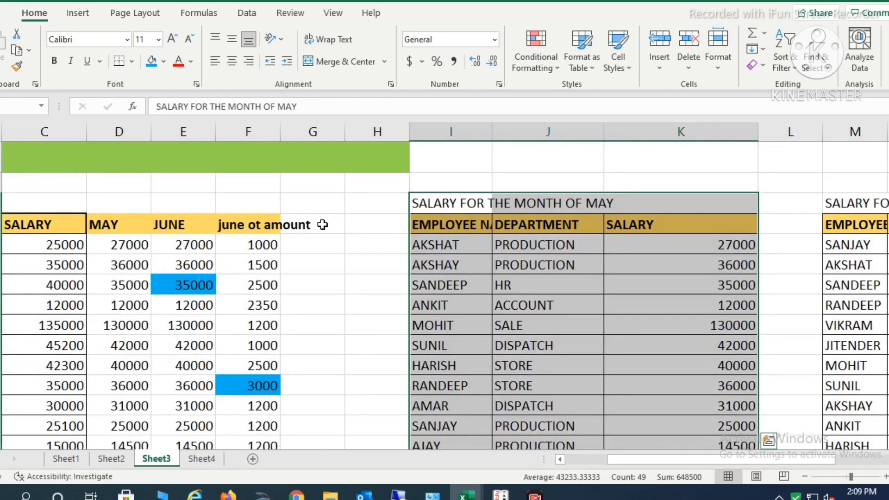
left_click(322, 225)
type("july")
key("Return")
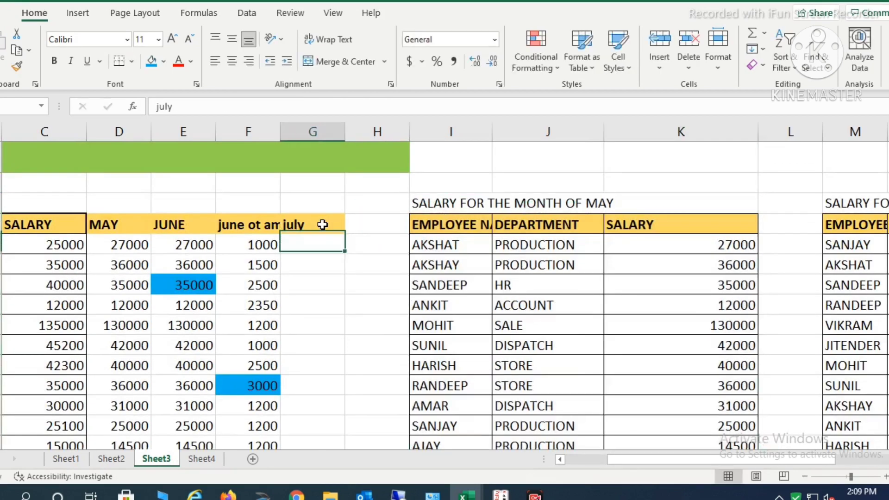
left_click_drag(280, 131, 310, 134)
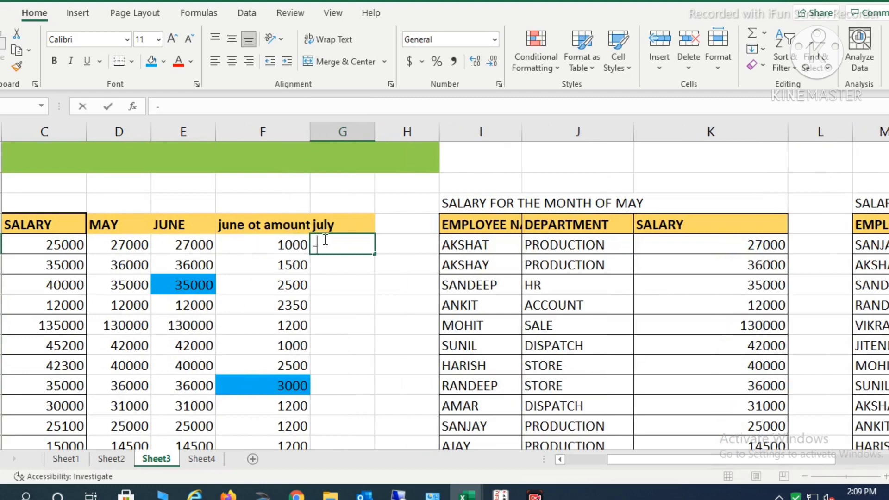
Try to fill the july column from G5 with =VLOOKUP(A5:C19,Sheet4!B4:D18,3,0).
type("-")
key("Escape")
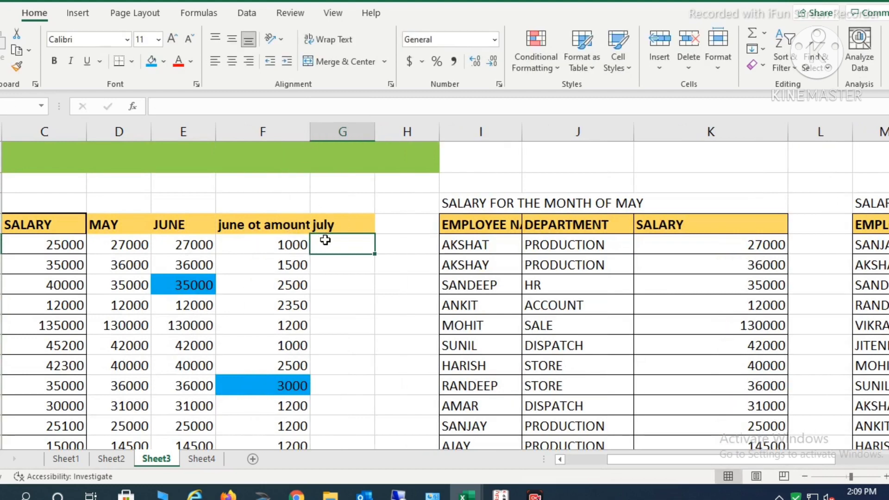
scroll(326, 239, "right", 4)
scroll(355, 272, "up", 1, "ctrl")
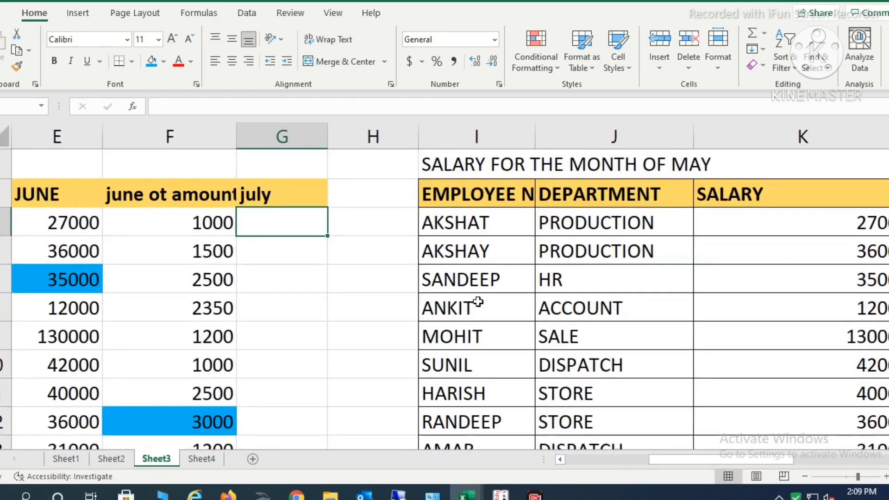
type("=vl")
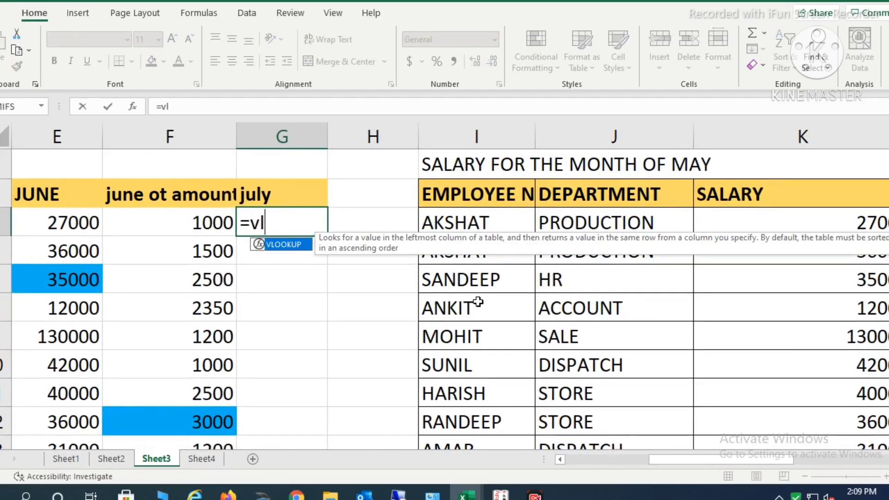
type("ookup(")
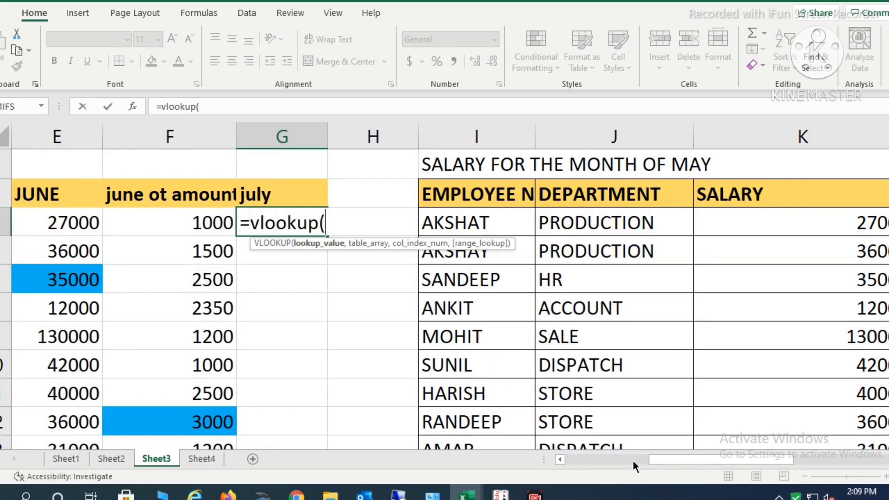
left_click_drag(654, 460, 563, 465)
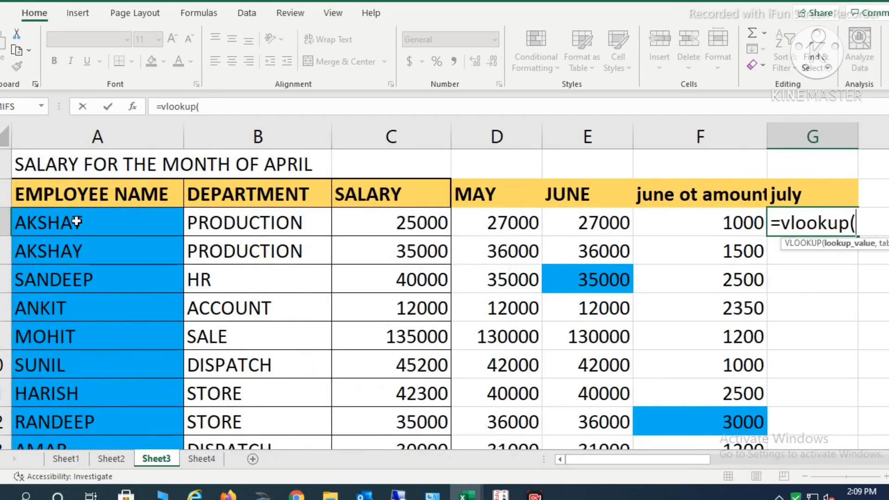
left_click_drag(72, 223, 369, 374)
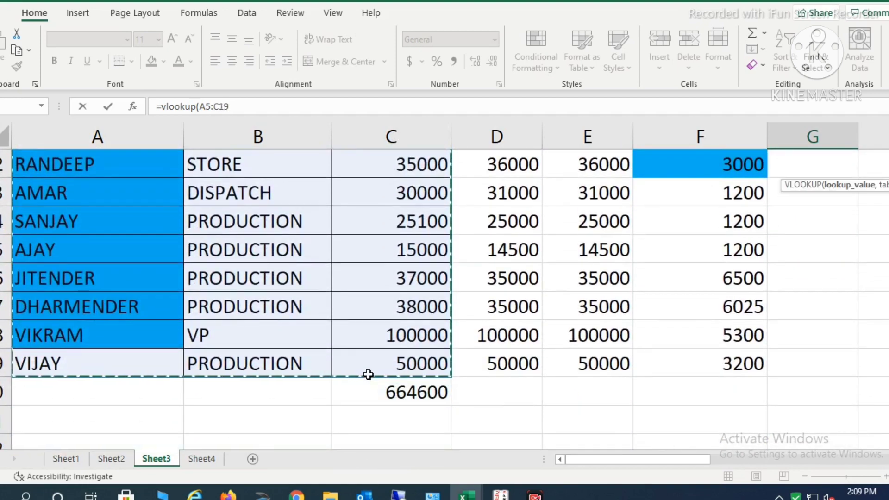
type(",")
left_click(208, 463)
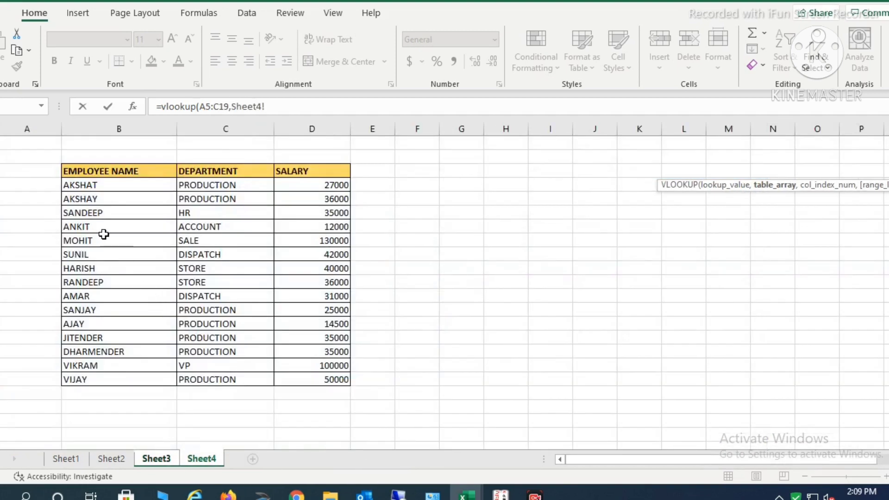
left_click_drag(103, 184, 334, 379)
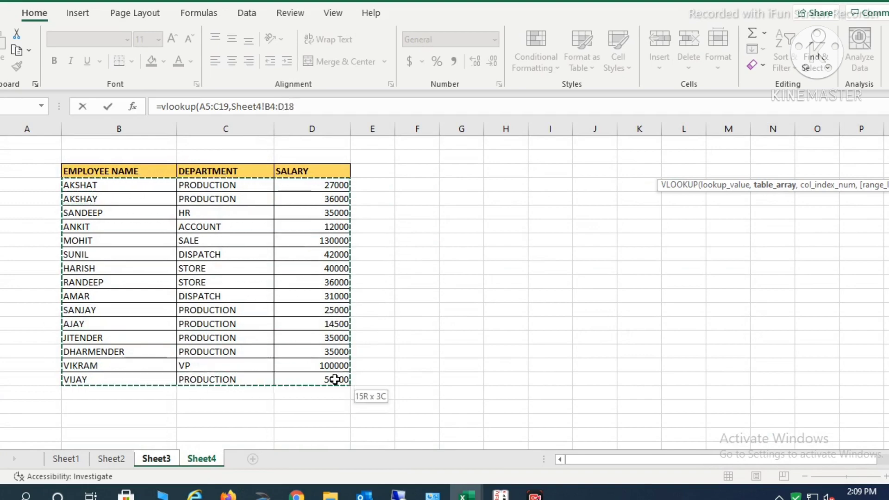
type(",3,0")
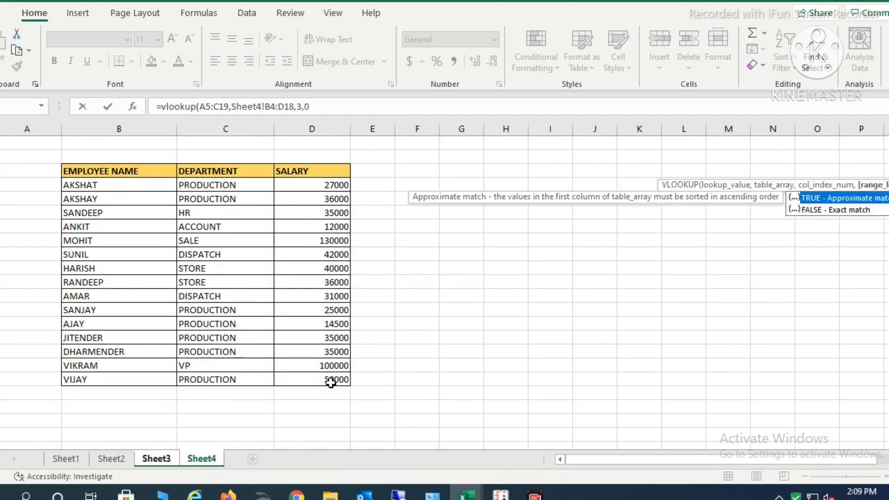
key("Return")
key("Up")
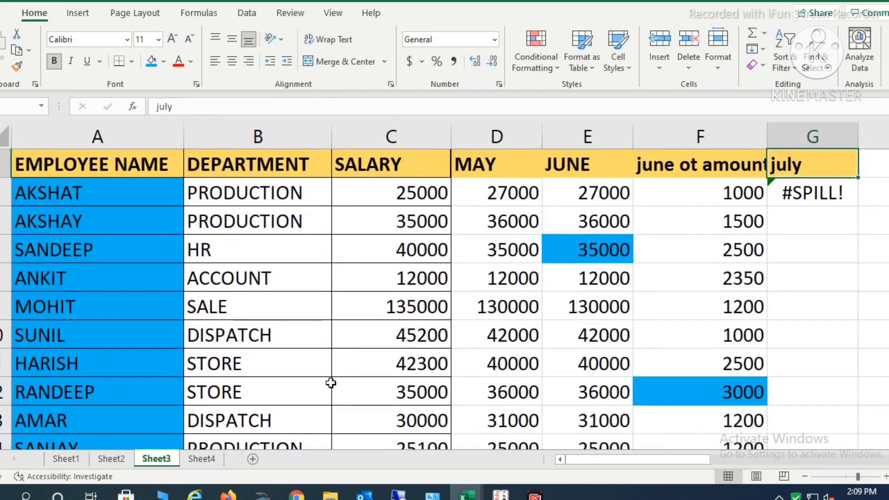
Inspect the july lookup formula in G5 and clear it from the cell.
key("Down")
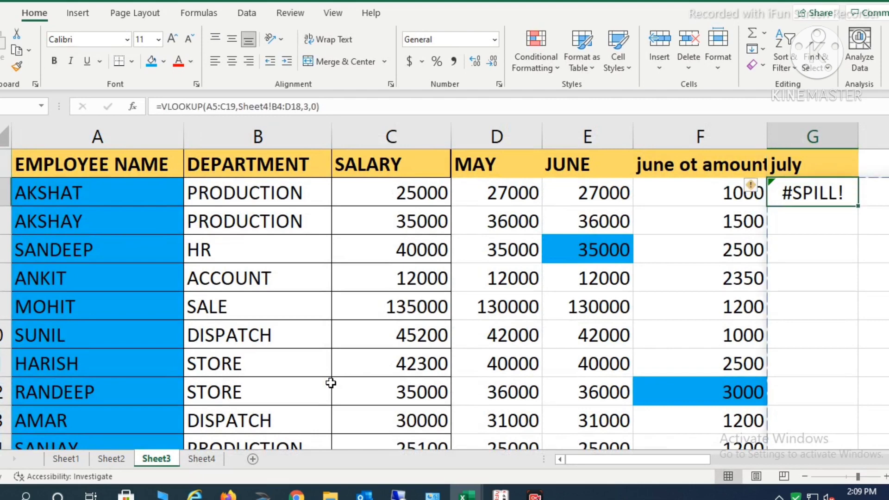
key("F2")
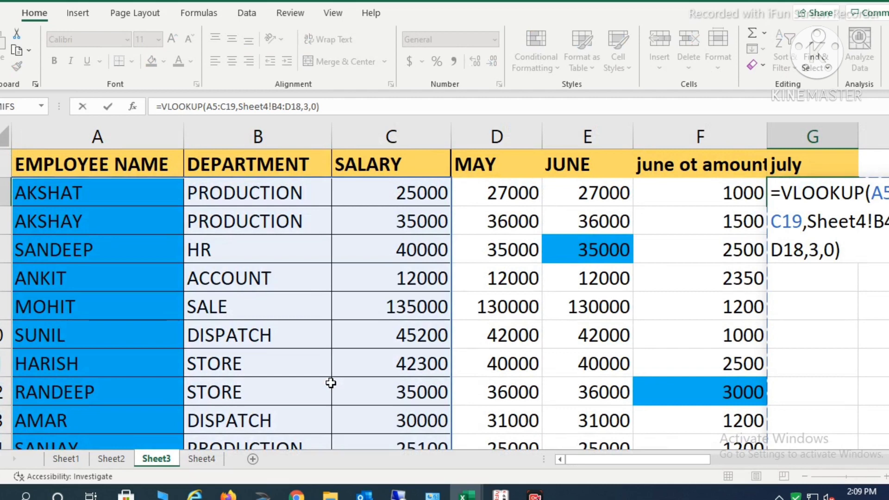
key("Escape")
key("Delete")
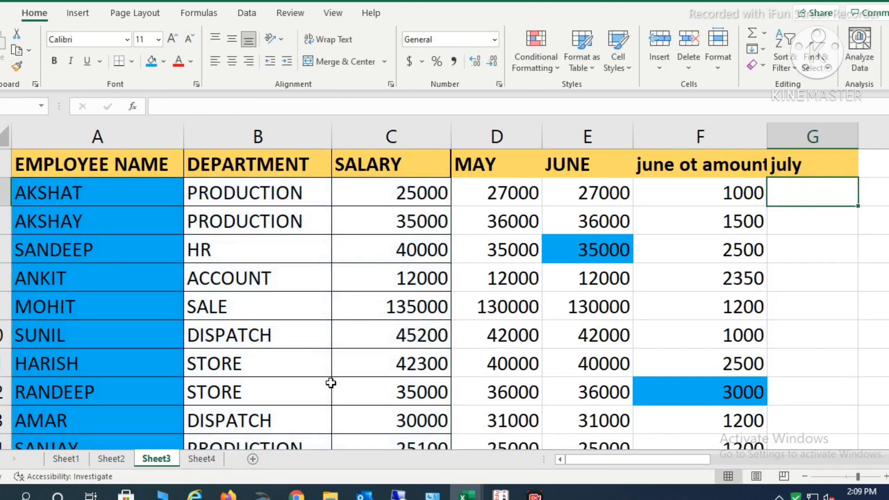
Begin a VLOOKUP formula in the july cell G5 with employee names A5:A19 as the lookup value.
type("=vlo")
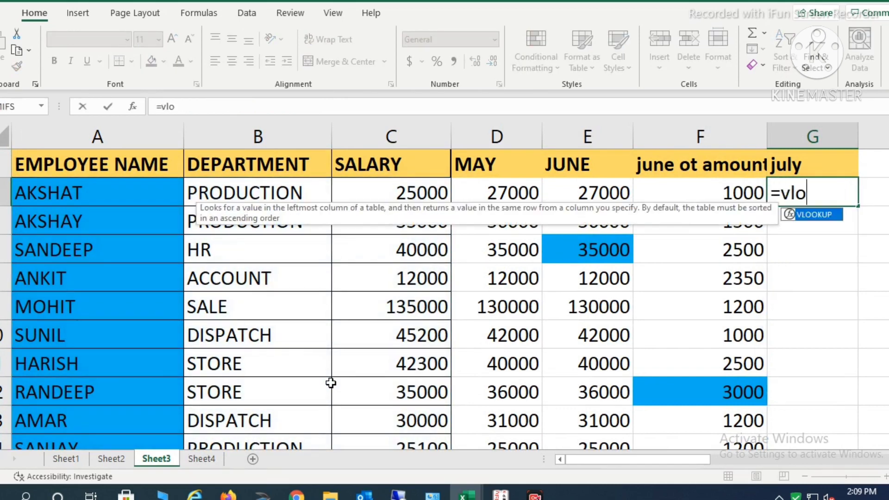
type("okup(")
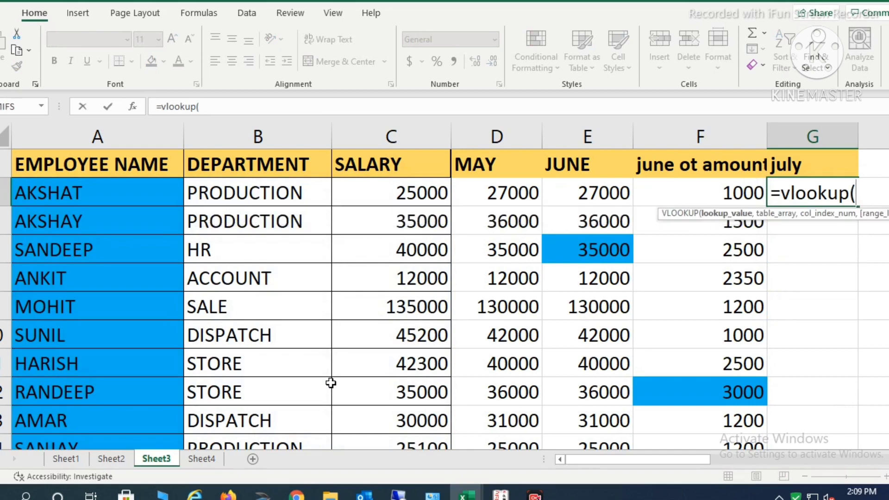
key("Left")
key("Left")
key("Left")
key("Left")
key("Left")
key("Left")
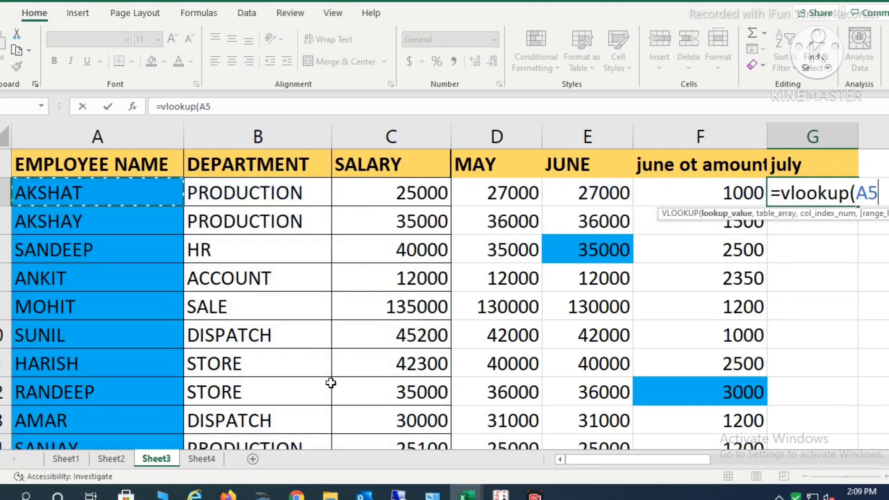
key("shift+Down")
key("ctrl+shift+Down")
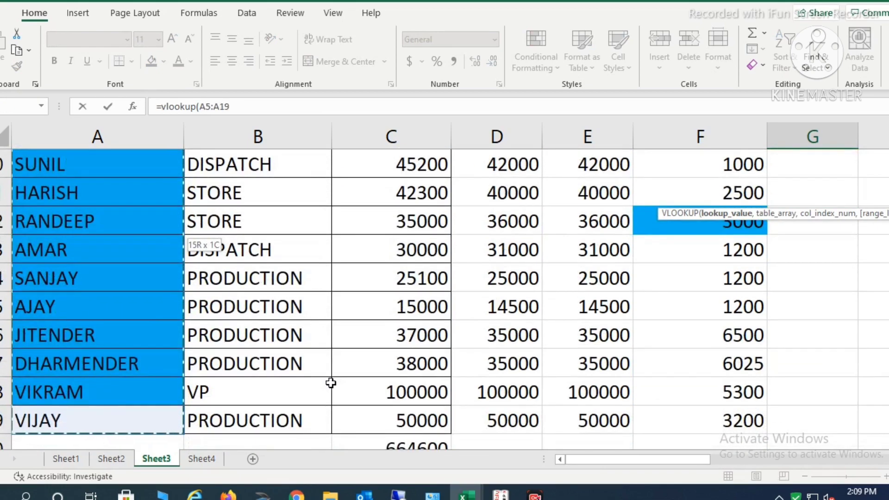
Complete the july VLOOKUP with table array Sheet4!B4:D18, column index 3 and range lookup 0.
type(",")
left_click(184, 458)
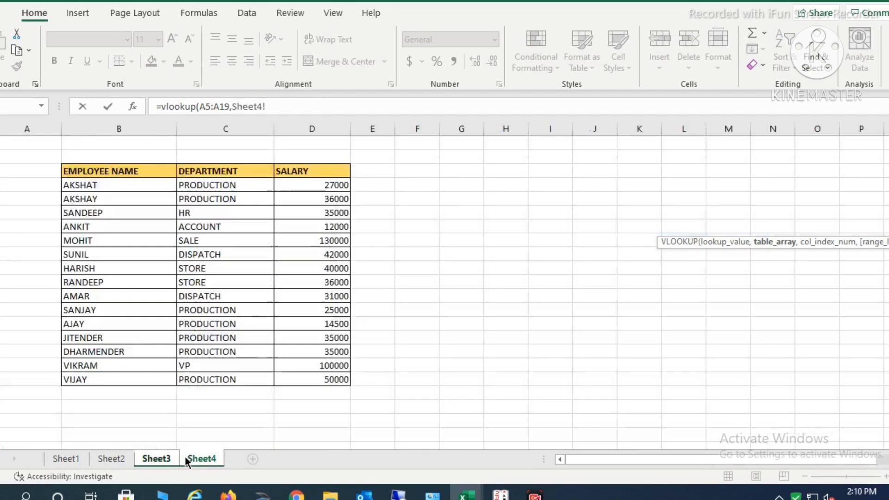
left_click_drag(116, 185, 324, 383)
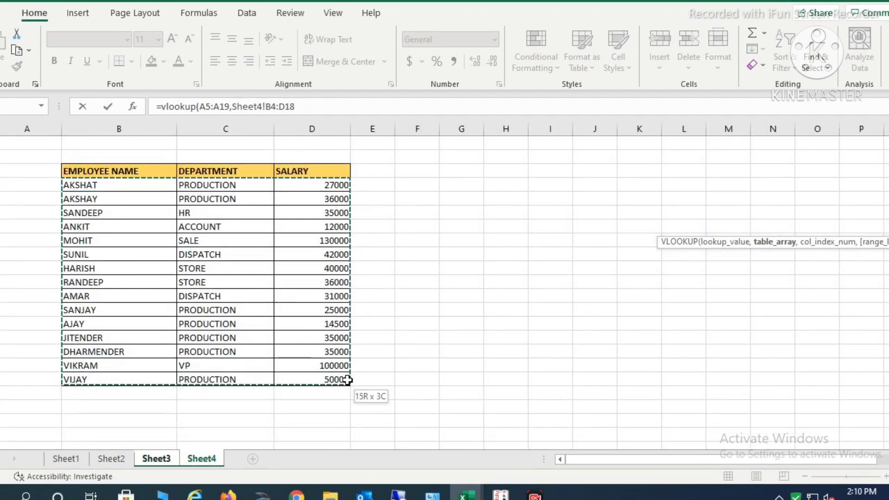
type(",3,0")
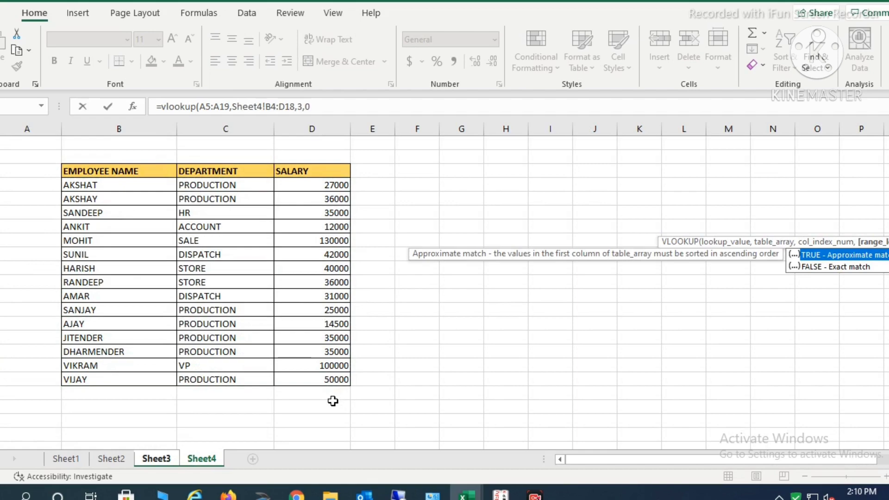
key("Return")
key("Up")
key("Up")
key("Up")
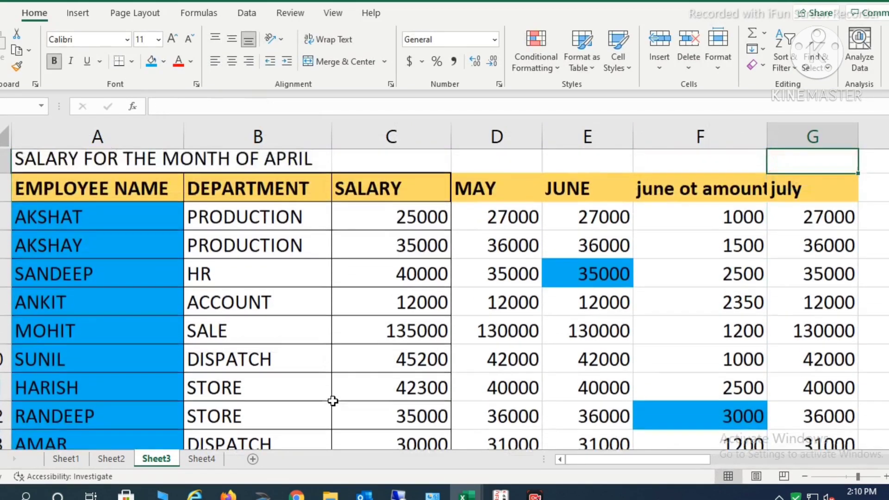
Fill the july cell G9 on Sheet3 and the matching SALARY cell D8 on Sheet4 with blue.
key("Down")
key("Down")
key("Down")
key("Down")
key("Down")
key("Down")
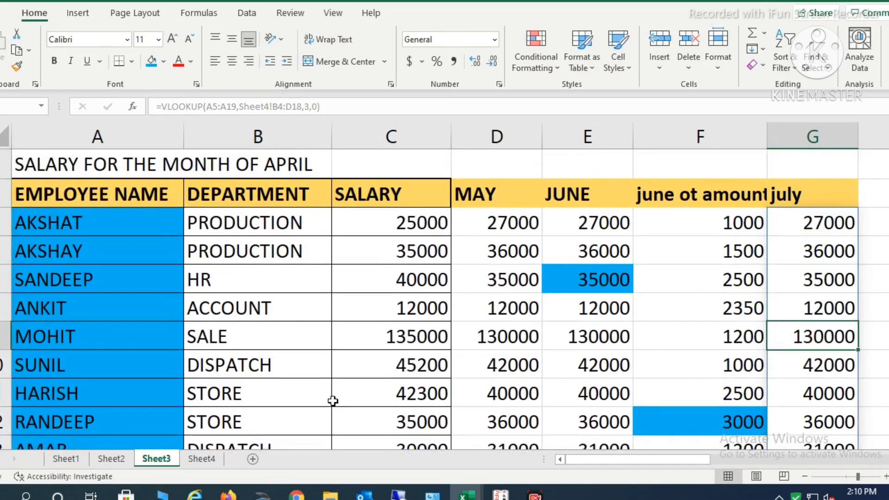
left_click(152, 66)
left_click(208, 461)
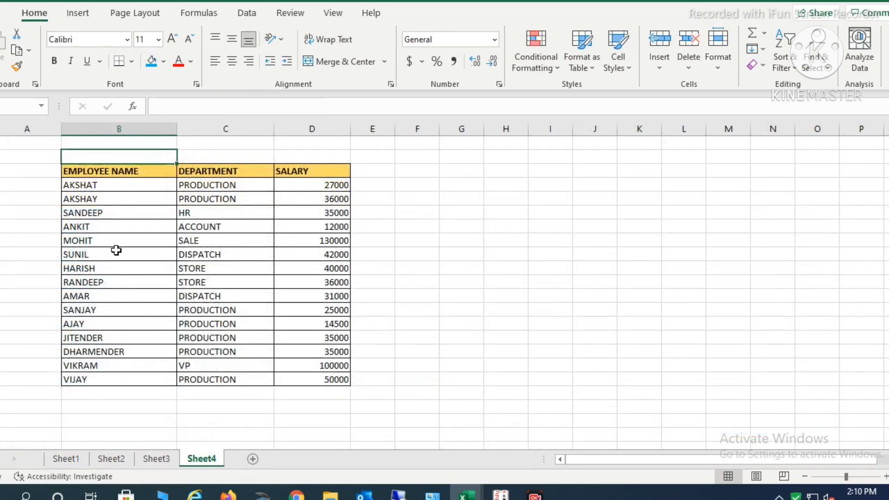
scroll(345, 339, "up", 3)
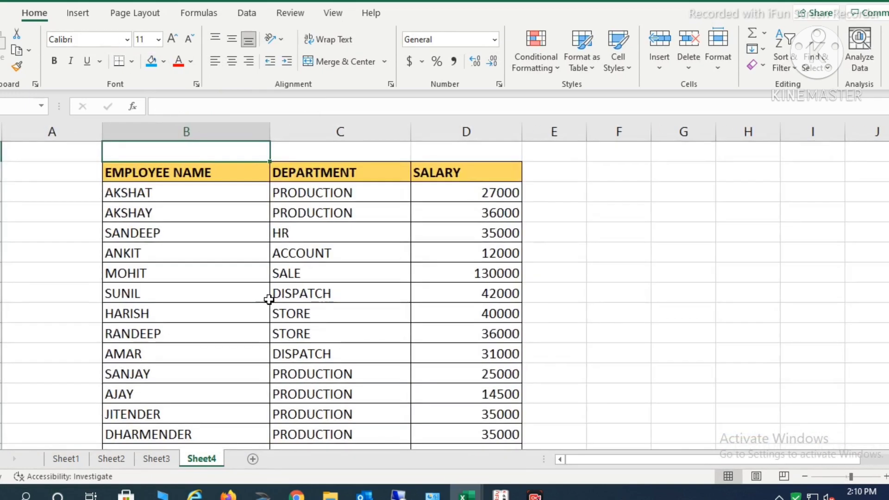
left_click(473, 274)
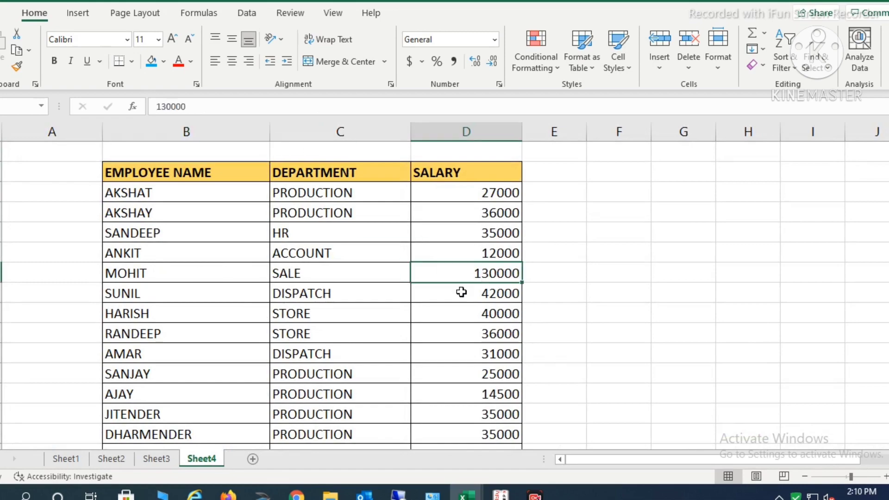
left_click(148, 61)
Review the filled july column on Sheet3 and select the VLOOKUP title row from column A to column I.
left_click(156, 459)
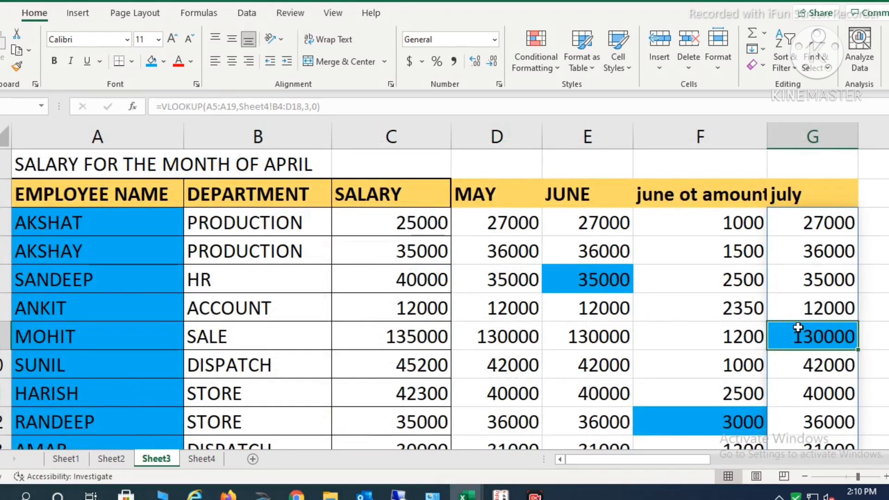
scroll(752, 326, "down", 3)
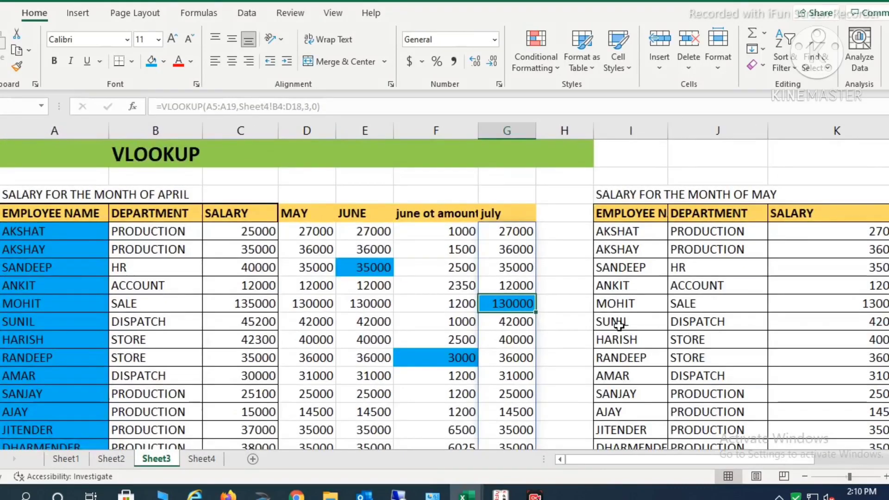
scroll(618, 322, "down", 1)
scroll(607, 325, "down", 1)
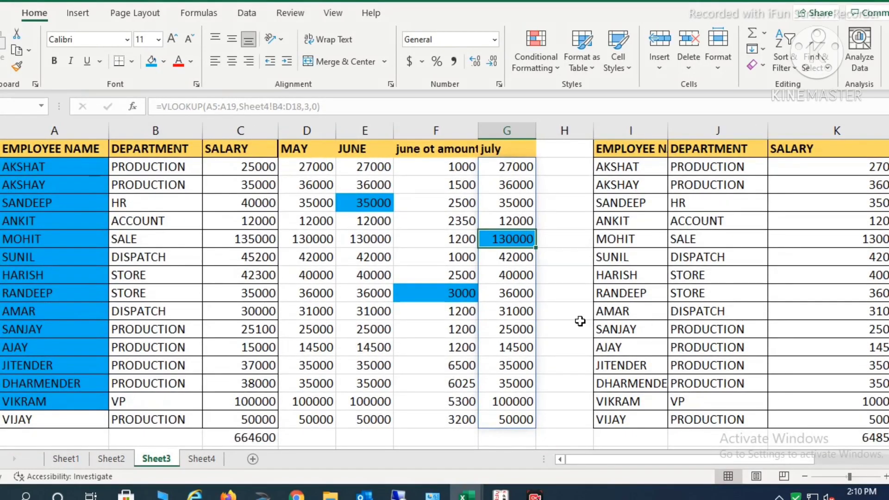
scroll(579, 320, "down", 1)
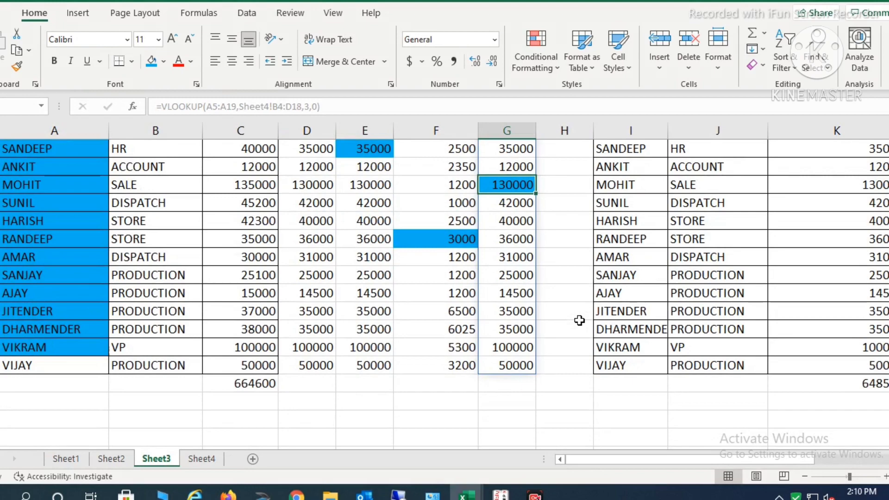
scroll(579, 320, "up", 2)
left_click_drag(74, 153, 632, 158)
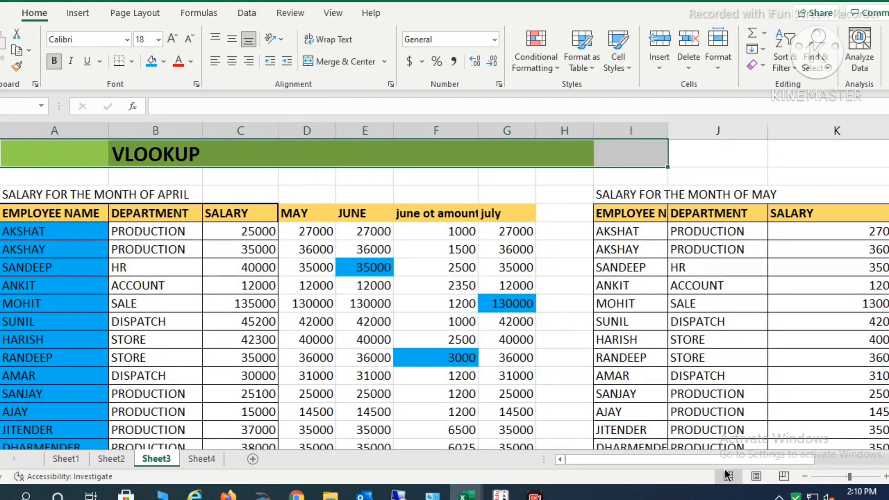